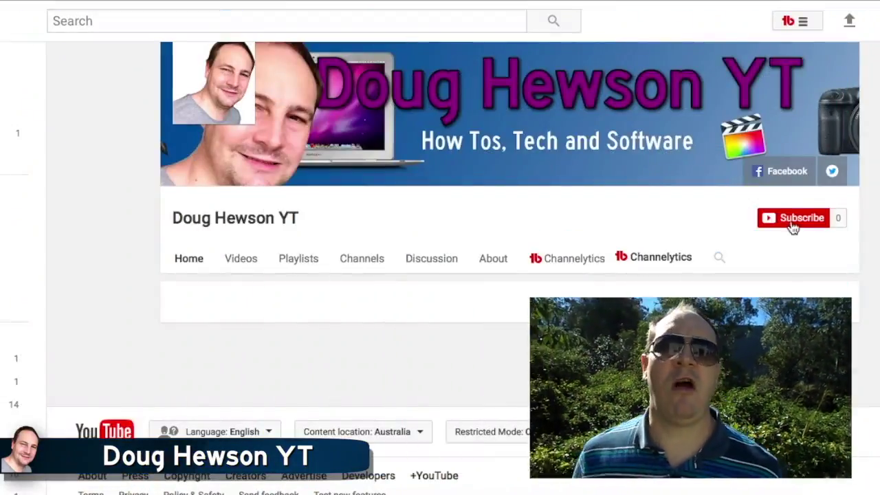
# Subscribe to the YouTube channel and open its notification settings.
pyautogui.click(792, 226)
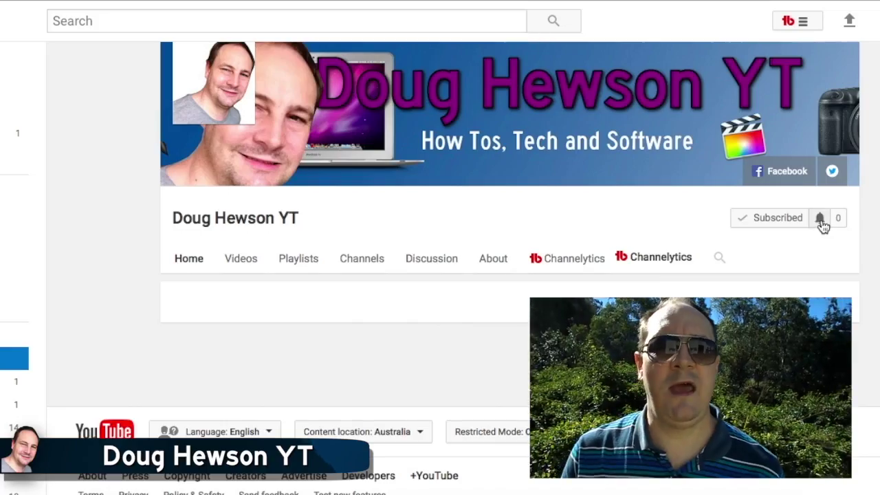
pyautogui.click(820, 220)
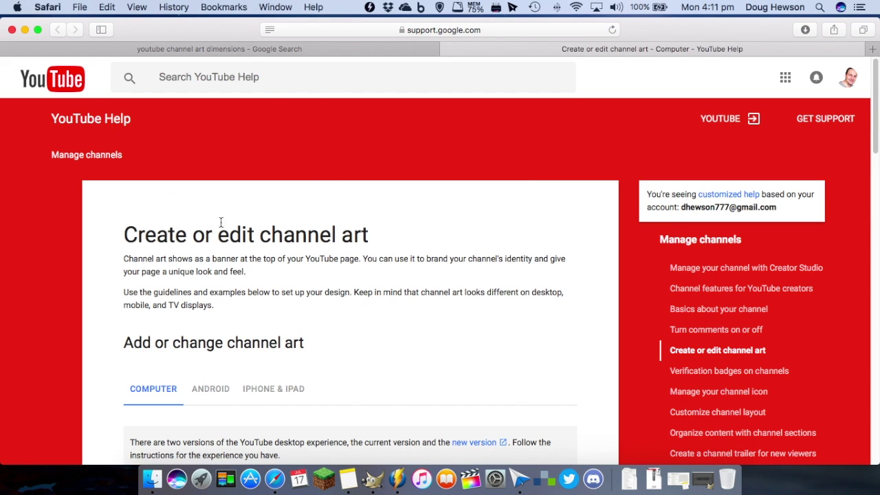
# Examine the YouTube Help page on channel art for the image size guidelines and the Channel Art Templates.
pyautogui.scroll(-5, 440, 260)
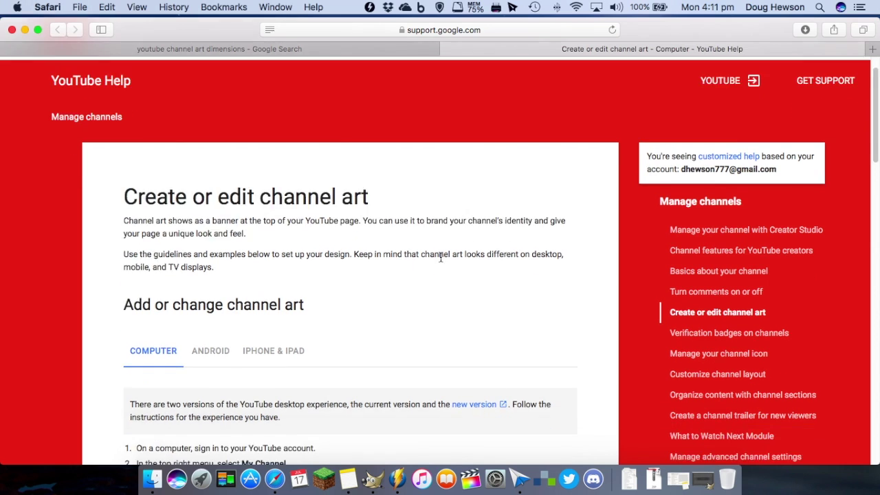
pyautogui.scroll(-7, 440, 261)
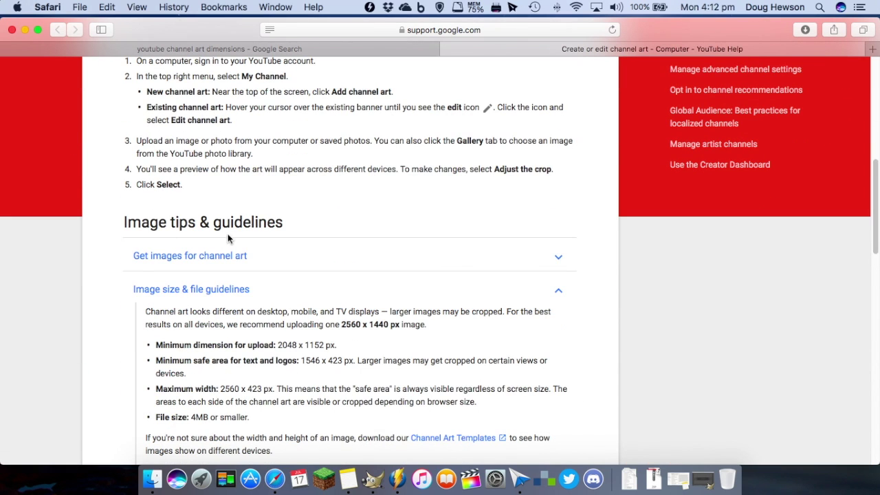
pyautogui.scroll(-3, 117, 231)
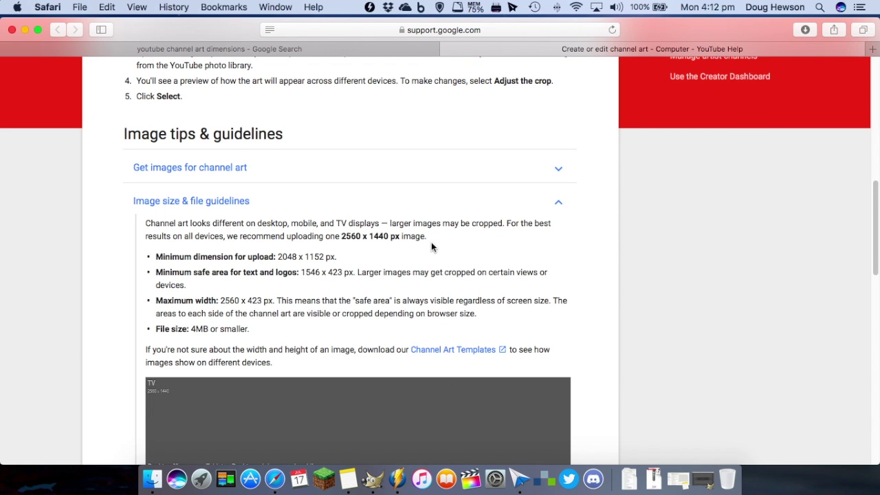
pyautogui.scroll(10, 431, 242)
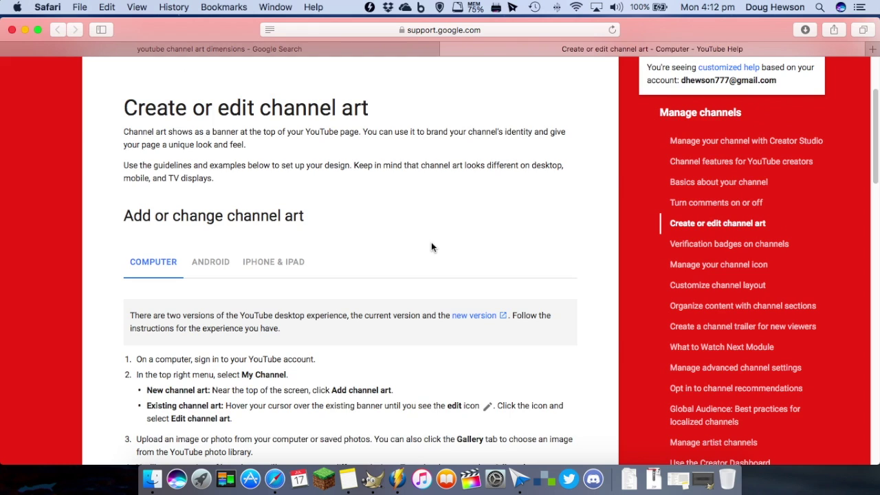
pyautogui.scroll(4, 264, 164)
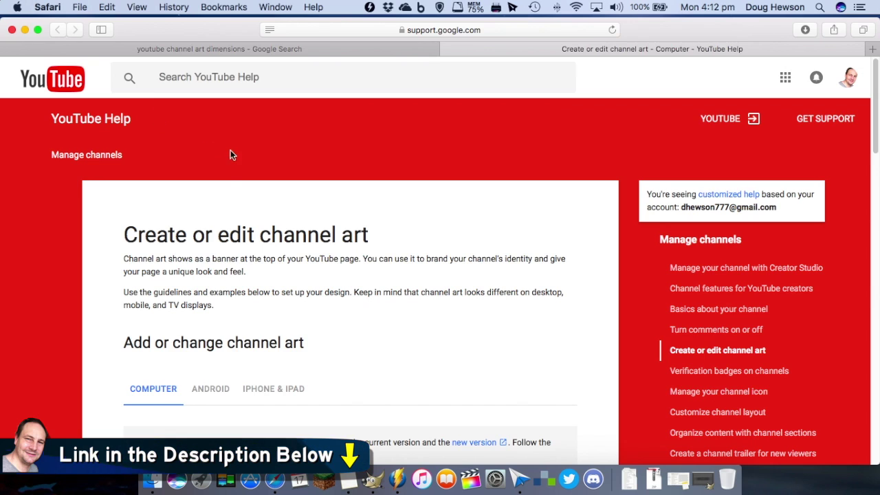
pyautogui.scroll(-15, 240, 158)
pyautogui.scroll(-2, 327, 169)
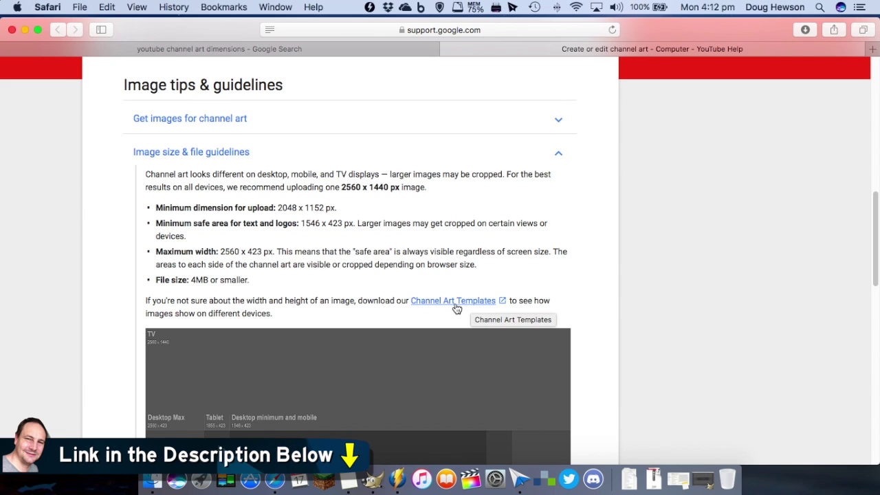
pyautogui.scroll(-3, 457, 310)
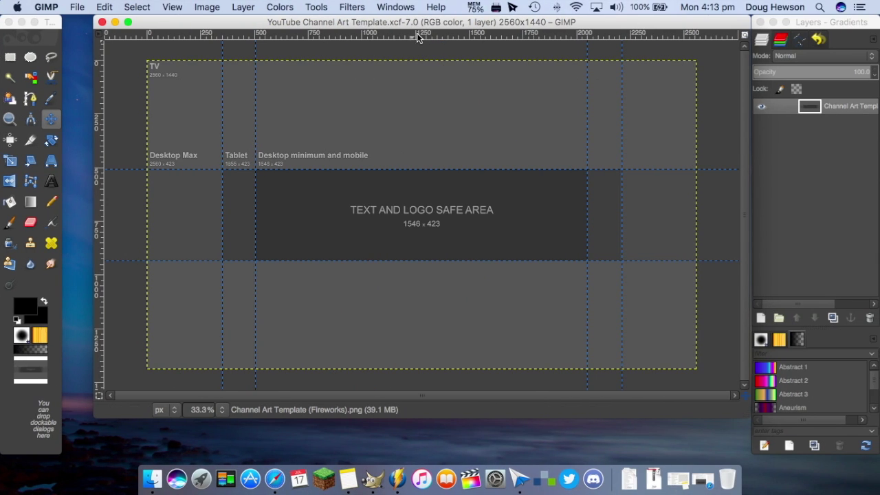
# Switch to GIMP and examine the TV, desktop, tablet and text-safe areas of the channel art template.
pyautogui.click(492, 22)
pyautogui.click(179, 8)
pyautogui.scroll(1, 117, 65)
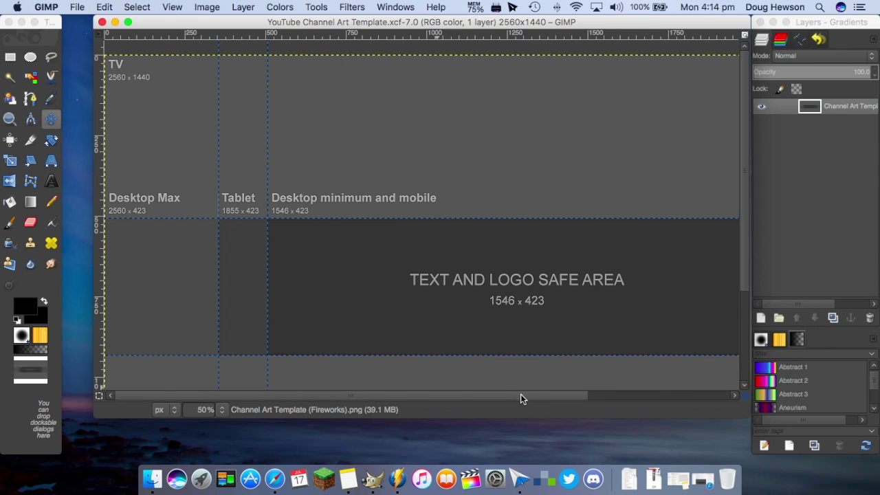
pyautogui.moveTo(519, 396); pyautogui.dragTo(444, 399)
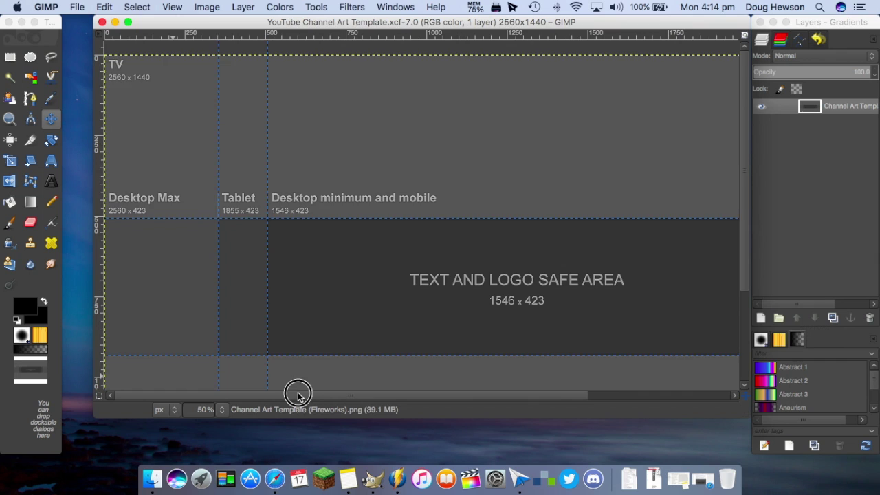
pyautogui.moveTo(296, 393); pyautogui.dragTo(133, 369)
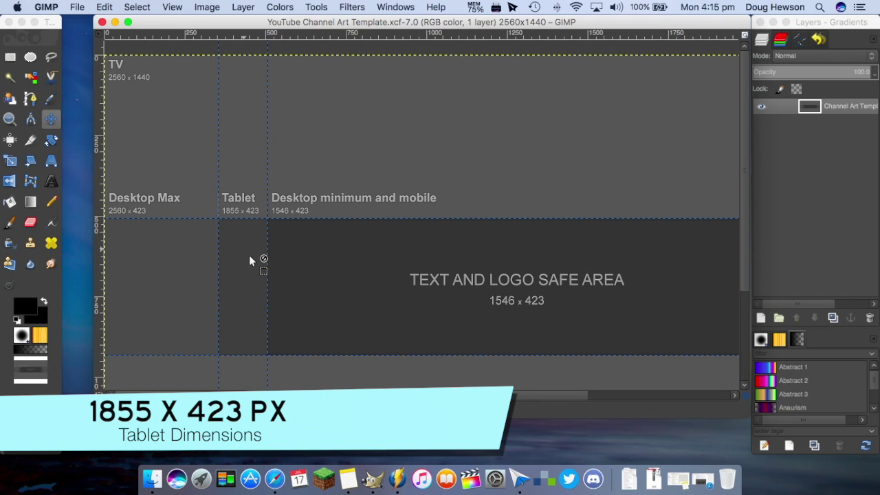
pyautogui.hscroll(3, 305, 274)
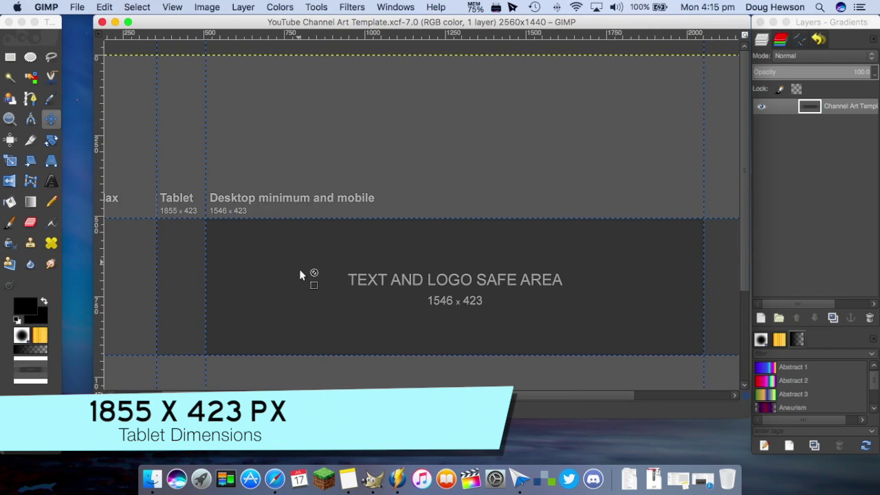
pyautogui.press('-')
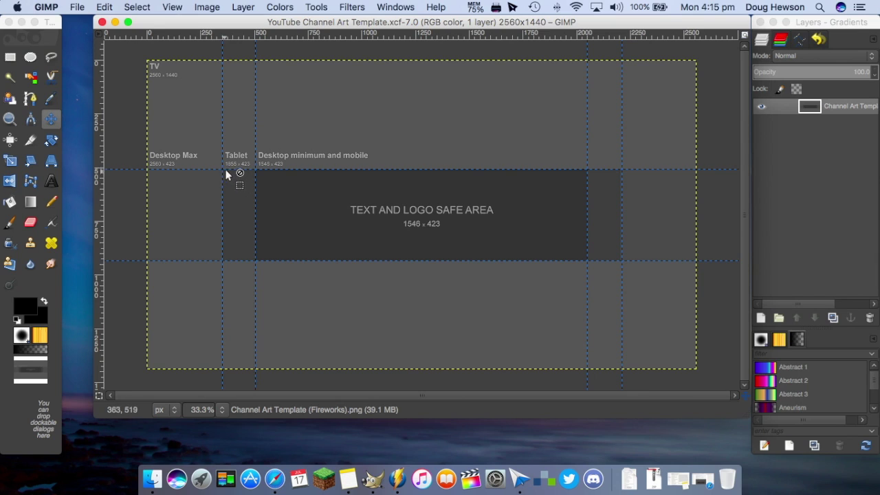
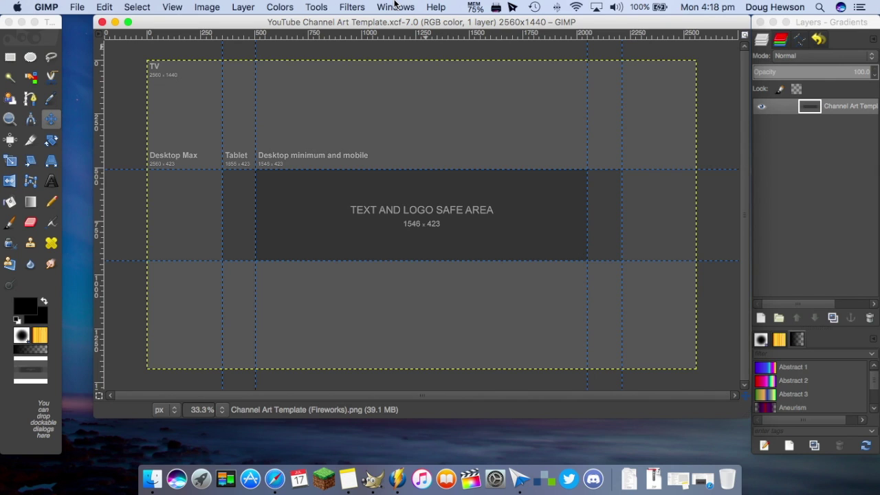
# Add a 2560 x 1440 px layer named Background, filled with the light blue background color.
pyautogui.click(836, 25)
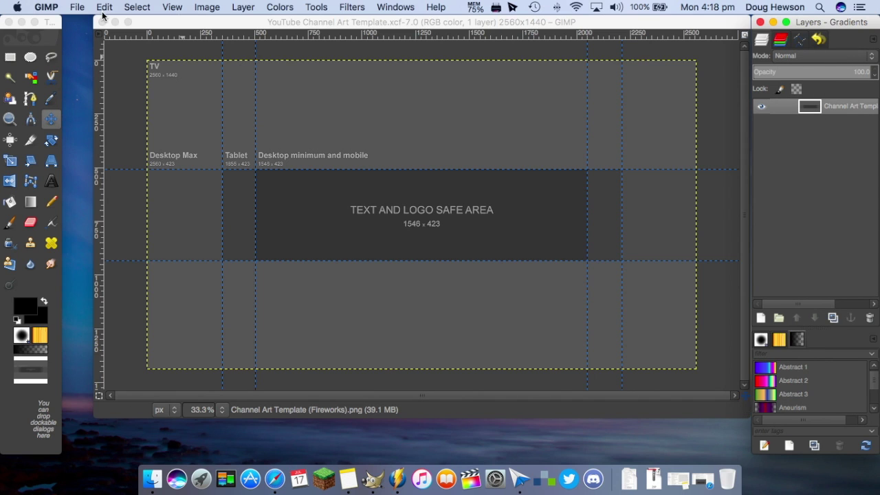
pyautogui.click(242, 7)
pyautogui.click(264, 23)
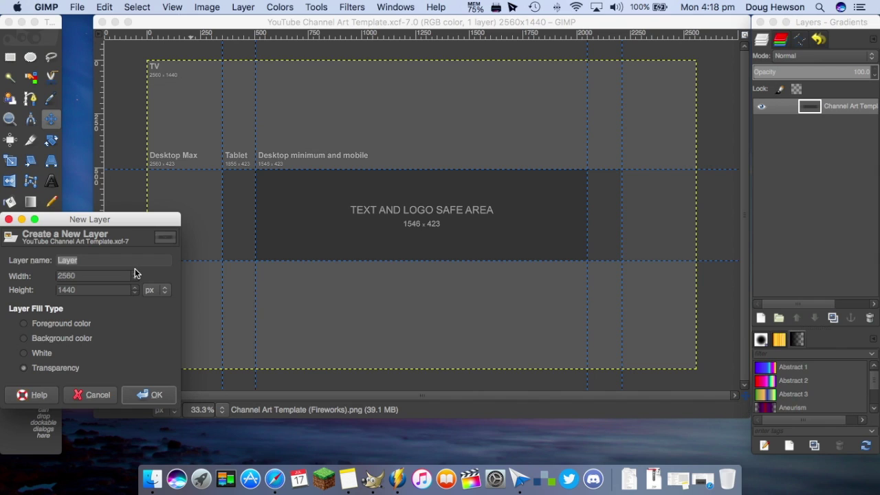
pyautogui.write('Background')
pyautogui.moveTo(78, 223); pyautogui.dragTo(179, 224)
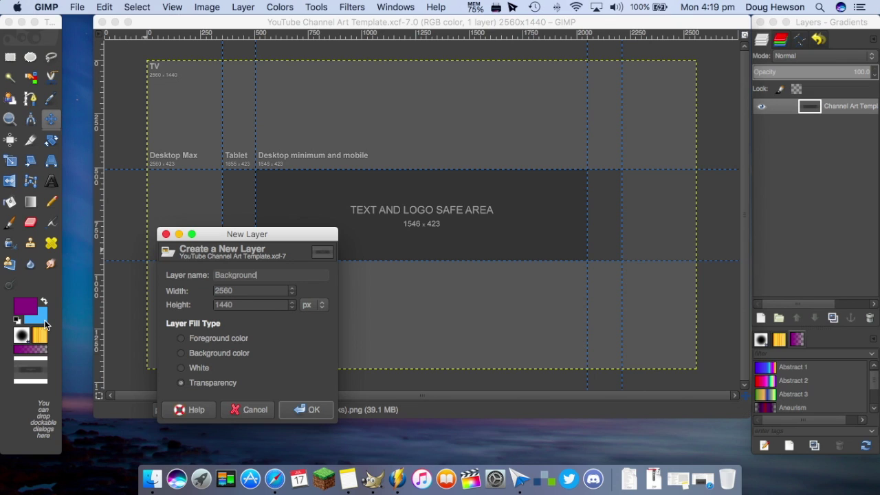
pyautogui.click(181, 354)
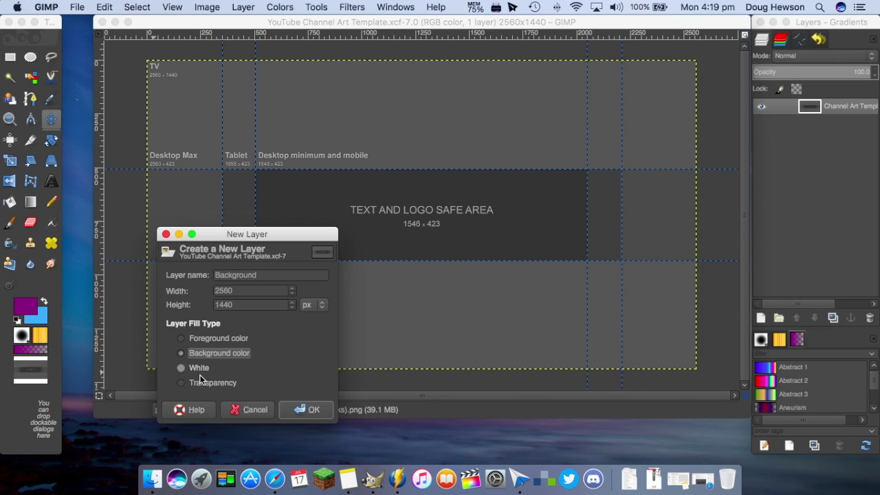
pyautogui.click(305, 410)
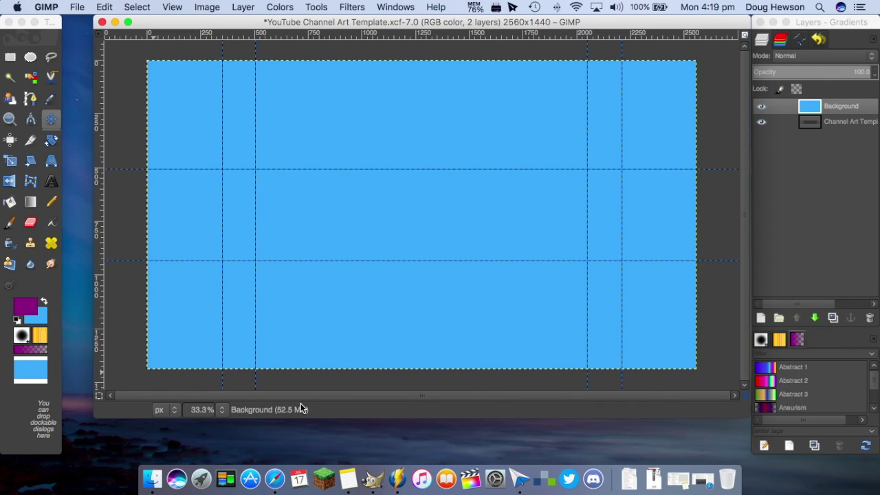
# Move the channel art template layer above the Background layer and back beneath it.
pyautogui.click(844, 123)
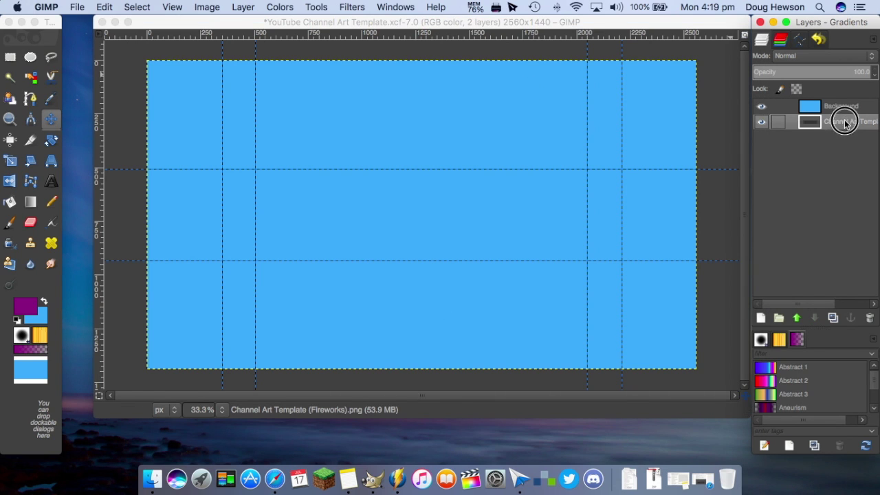
pyautogui.moveTo(844, 122); pyautogui.dragTo(843, 99)
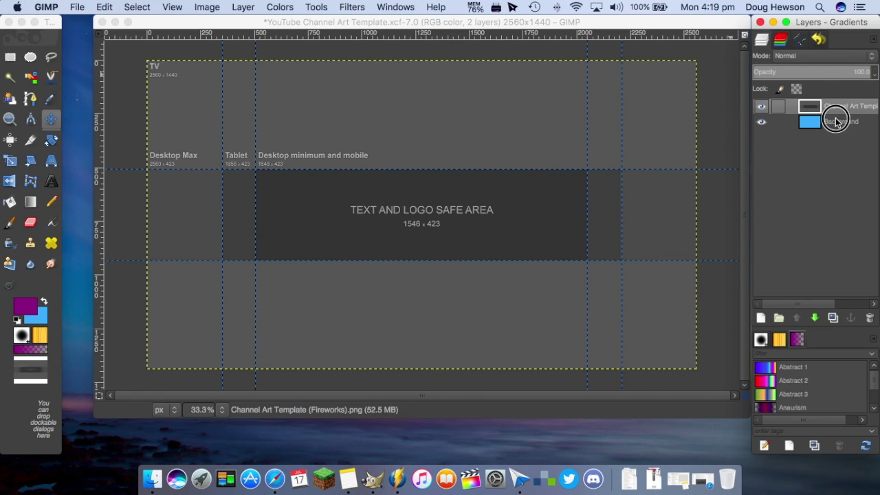
pyautogui.moveTo(836, 121); pyautogui.dragTo(836, 133)
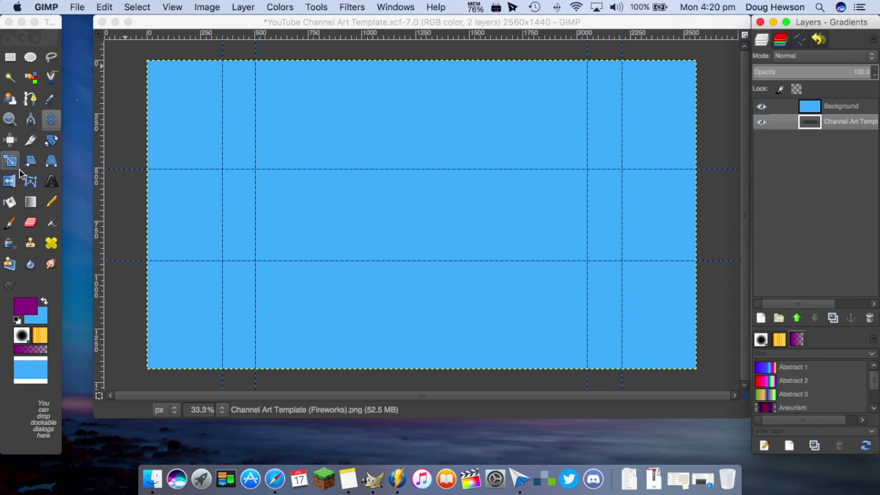
# Create a text box of about 1443 x 315 px inside the safe area with the channel name in Highway Gothic Wide.
pyautogui.click(51, 180)
pyautogui.moveTo(265, 179); pyautogui.dragTo(574, 248)
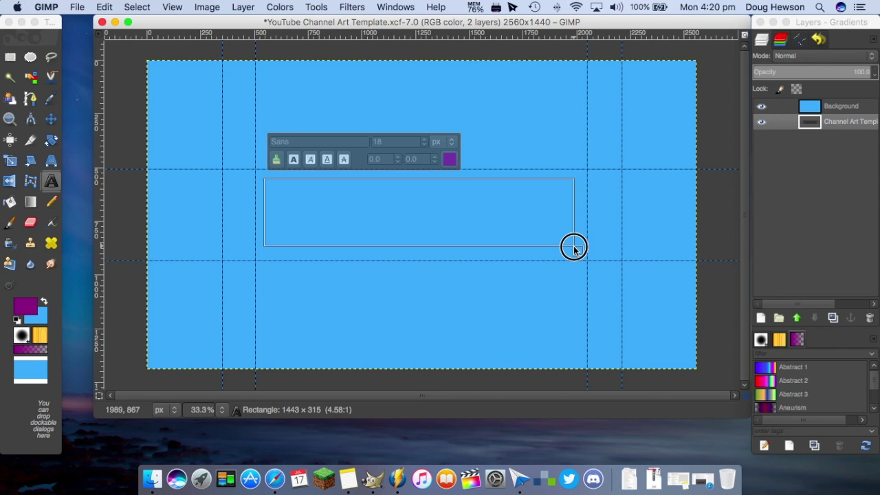
pyautogui.click(373, 144)
pyautogui.click(343, 422)
pyautogui.write('DougHewson')
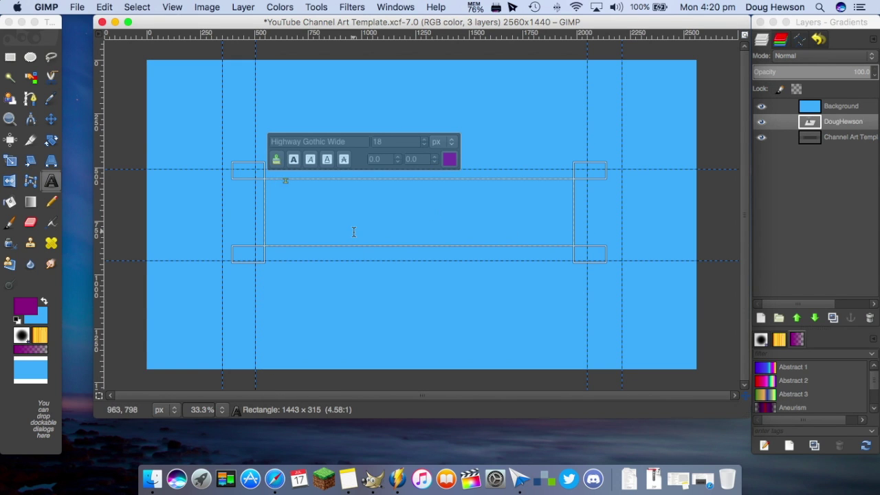
pyautogui.write('YT')
# Set the channel name text to 156 px in purple and raise its layer above the Background layer.
pyautogui.hotkey('ctrl', 'a')
pyautogui.write('156')
pyautogui.click(449, 158)
pyautogui.click(220, 399)
pyautogui.moveTo(825, 122); pyautogui.dragTo(825, 105)
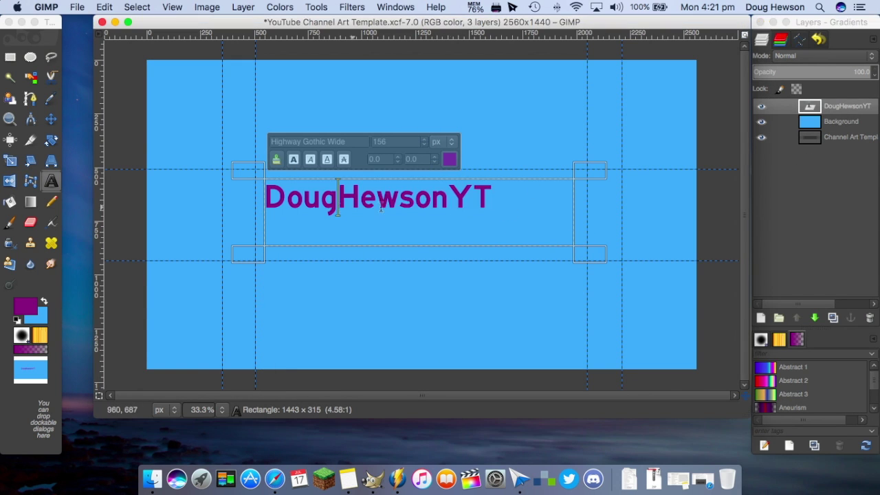
# Insert spaces between the words of the channel name.
pyautogui.press('Right')
pyautogui.press('Right')
pyautogui.press('Right')
pyautogui.press('Right')
pyautogui.press('Right')
pyautogui.press('Right')
# Reopen the recently closed Selection, Tool Presets dock and add Tool Options to it.
pyautogui.click(395, 7)
pyautogui.click(400, 66)
pyautogui.click(395, 6)
pyautogui.moveTo(470, 24)
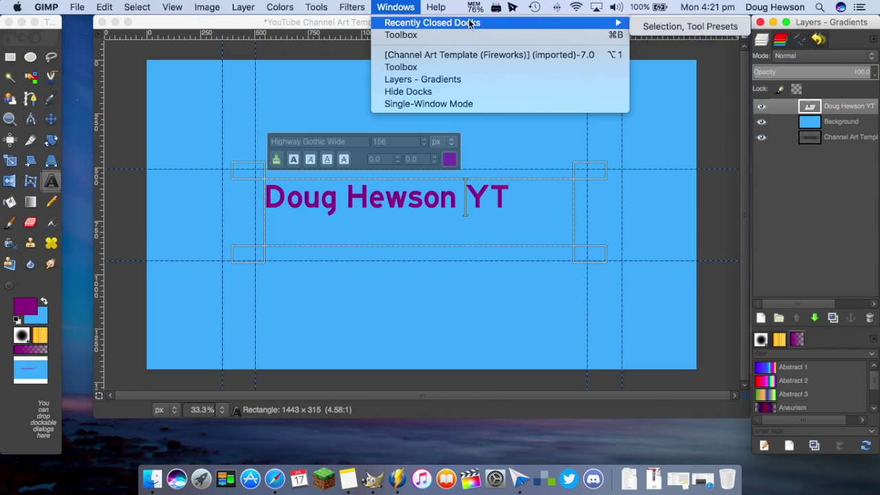
pyautogui.click(691, 26)
pyautogui.click(867, 73)
pyautogui.moveTo(766, 85)
pyautogui.click(667, 93)
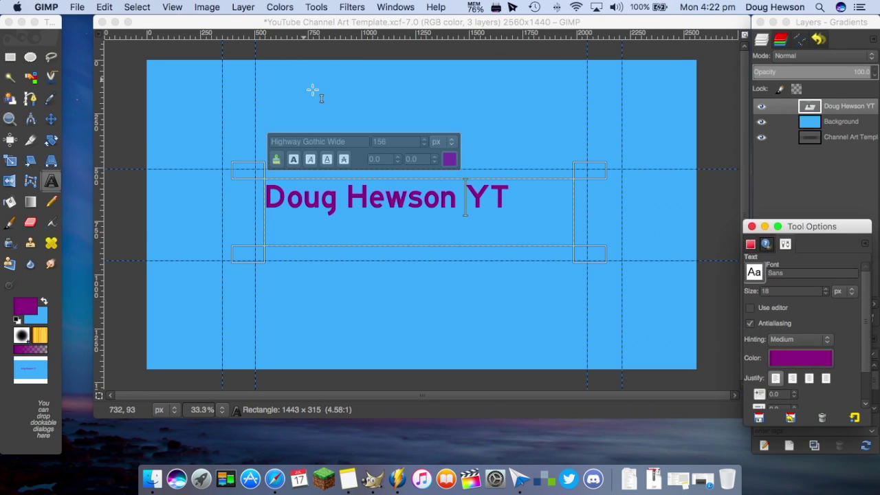
# Center the channel name, enlarge its font to fill the safe area's width, and resize its box to about 1860 x 381 px.
pyautogui.hotkey('ctrl', 'a')
pyautogui.tripleClick(412, 141)
pyautogui.write('270')
pyautogui.moveTo(590, 254); pyautogui.dragTo(638, 265)
pyautogui.scroll(-5, 385, 141)
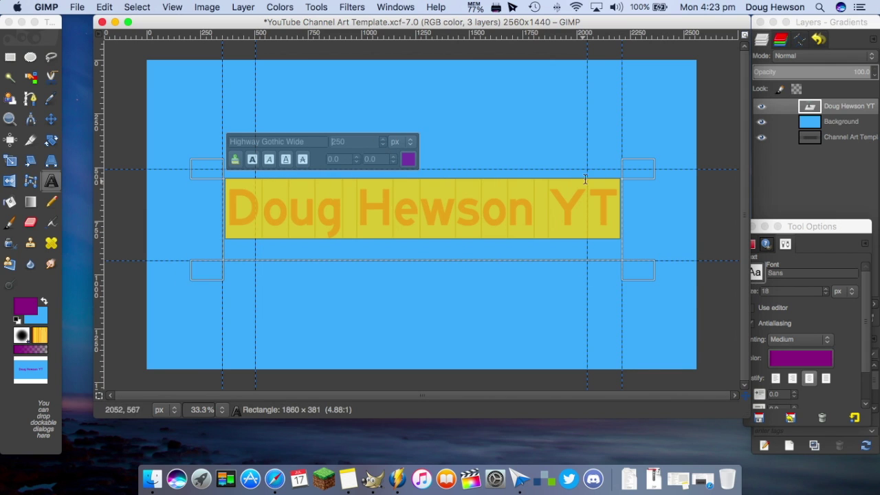
pyautogui.scroll(-10, 383, 141)
# Move the channel name text layer up so its box meets the safe area's upper guide.
pyautogui.press('m')
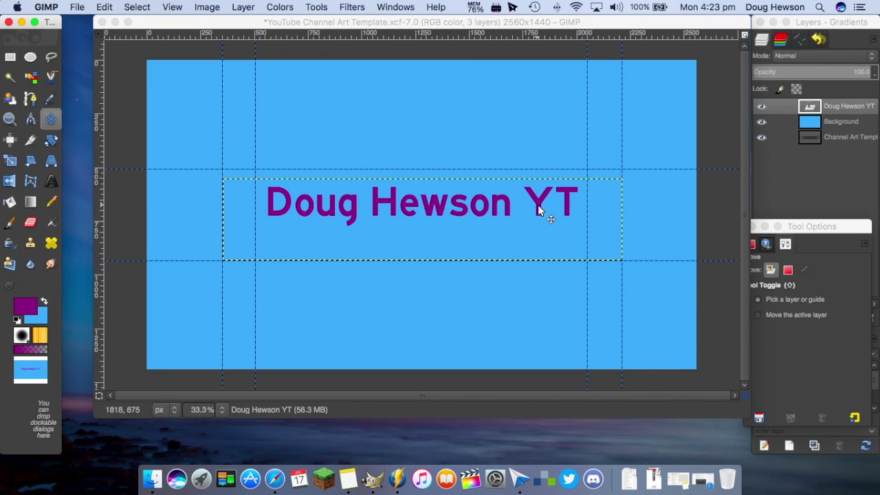
pyautogui.click(540, 205)
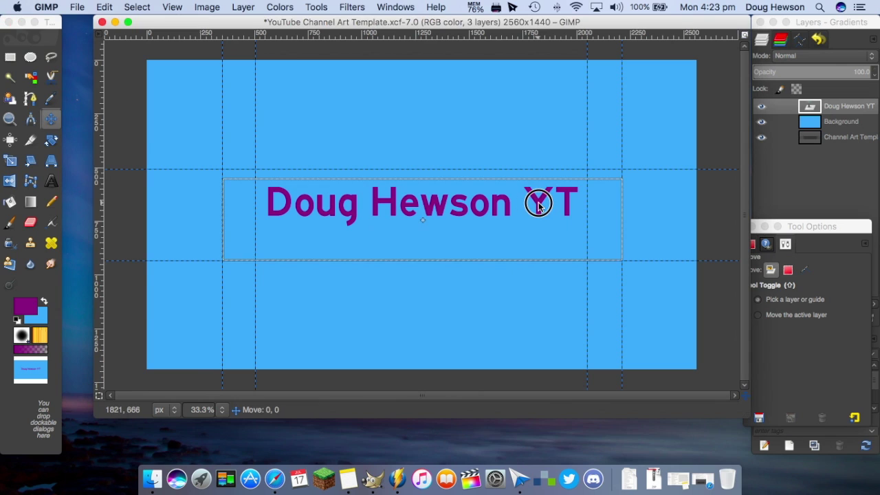
pyautogui.moveTo(539, 205); pyautogui.dragTo(540, 195)
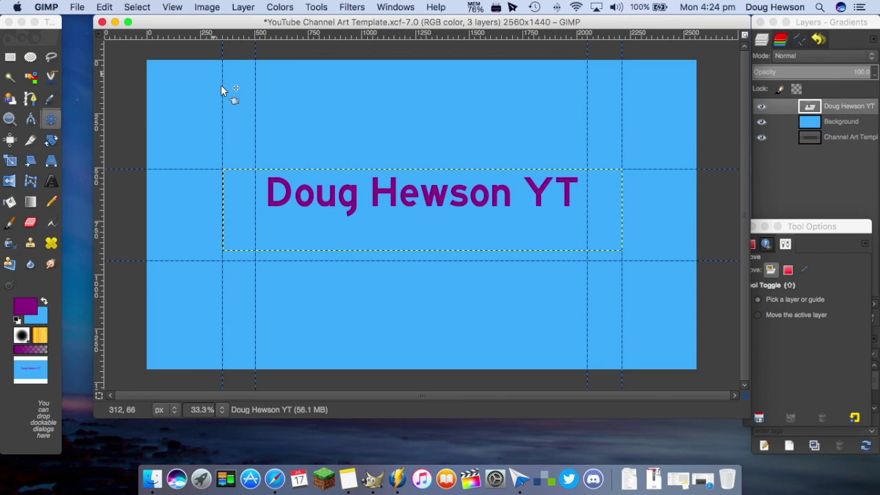
# Save the image under the new name CA Tutorial.xcf.
pyautogui.click(81, 7)
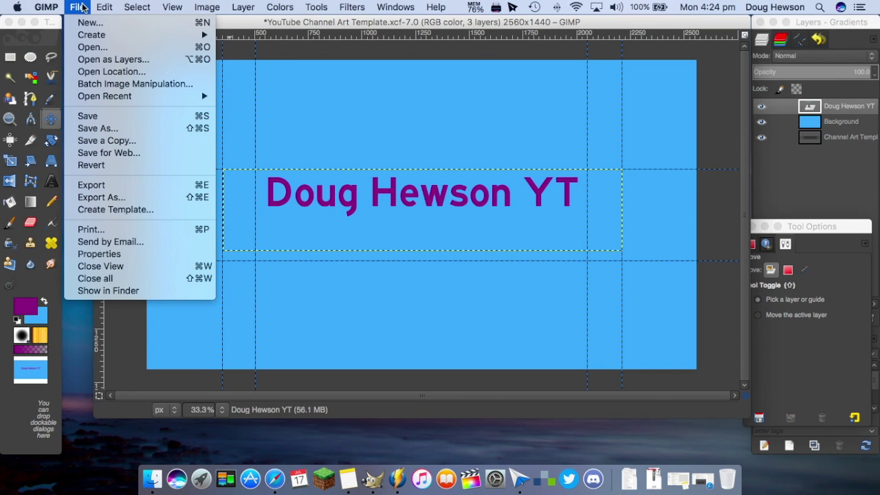
pyautogui.click(97, 128)
pyautogui.write('CA Tutorial.xcf')
pyautogui.click(728, 441)
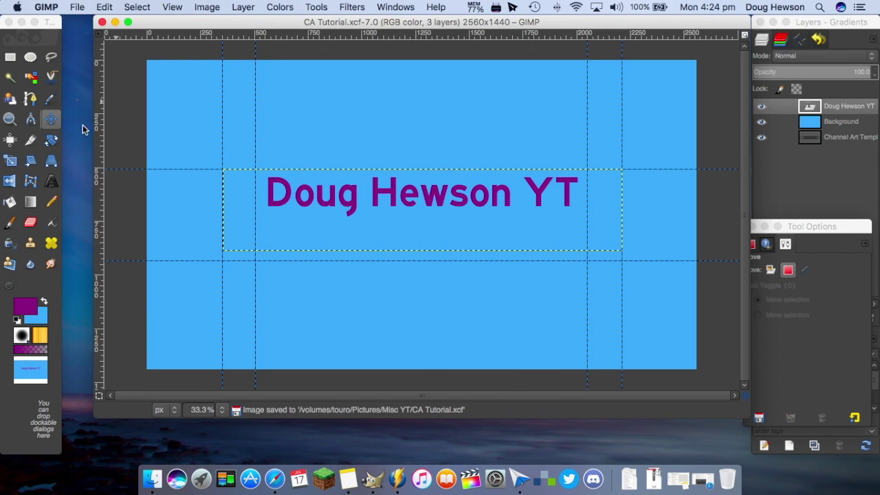
# Import Cropped tighter head shot.png as a new layer and place it in the safe area's lower-left corner.
pyautogui.hotkey('ctrl', 'alt', 'o')
pyautogui.doubleClick(294, 143)
pyautogui.doubleClick(334, 138)
pyautogui.moveTo(435, 230); pyautogui.dragTo(331, 199)
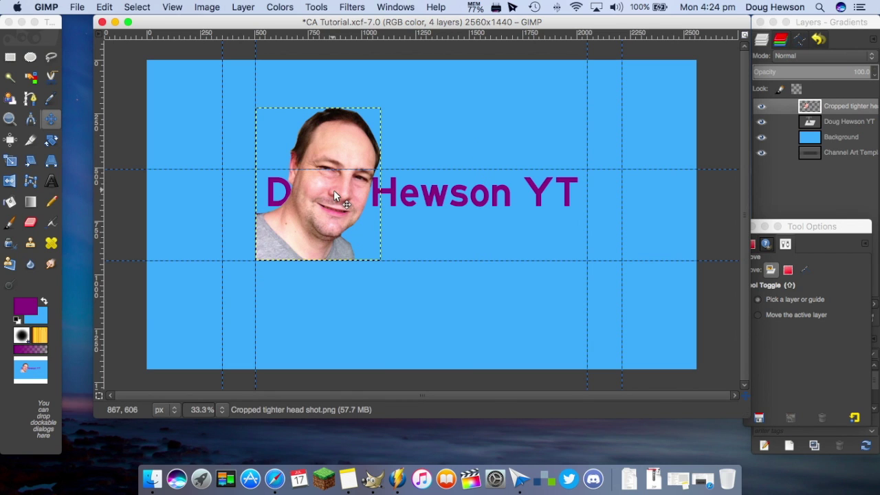
# Scale the head shot layer to a height of 300 px and move it back into the safe area's lower-left corner.
pyautogui.click(244, 7)
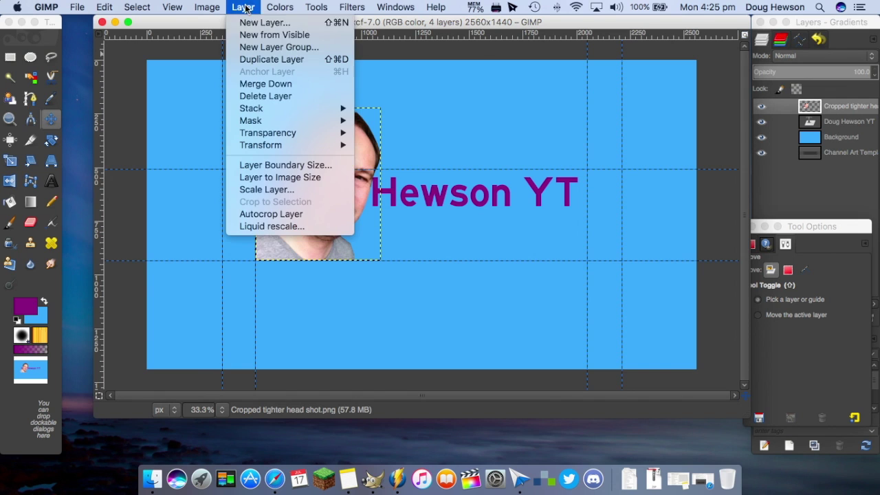
pyautogui.click(298, 187)
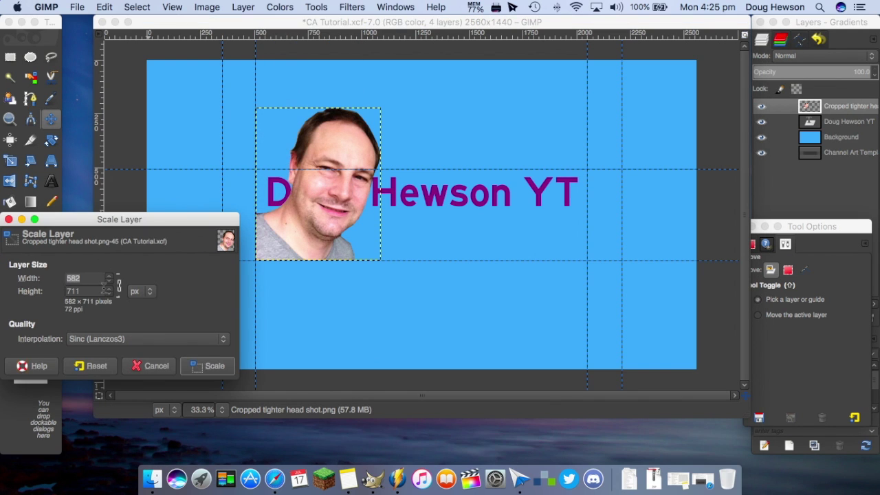
pyautogui.doubleClick(100, 289)
pyautogui.write('300')
pyautogui.click(206, 366)
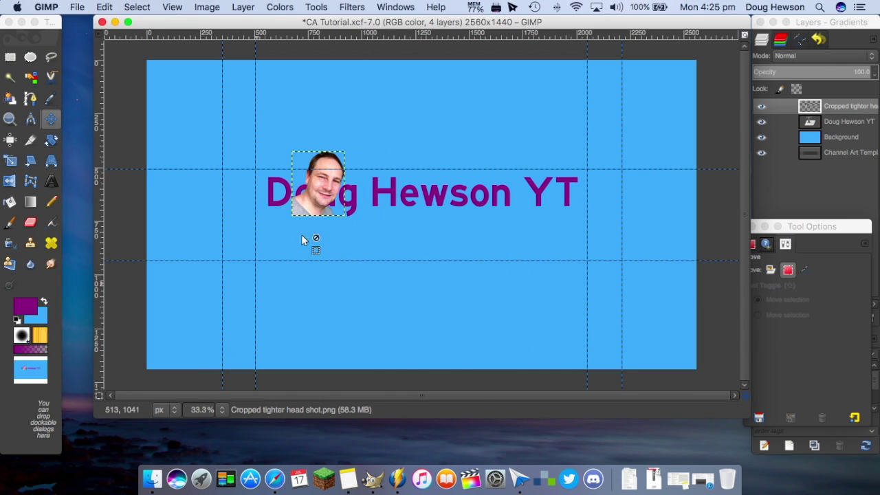
pyautogui.moveTo(326, 196); pyautogui.dragTo(289, 249)
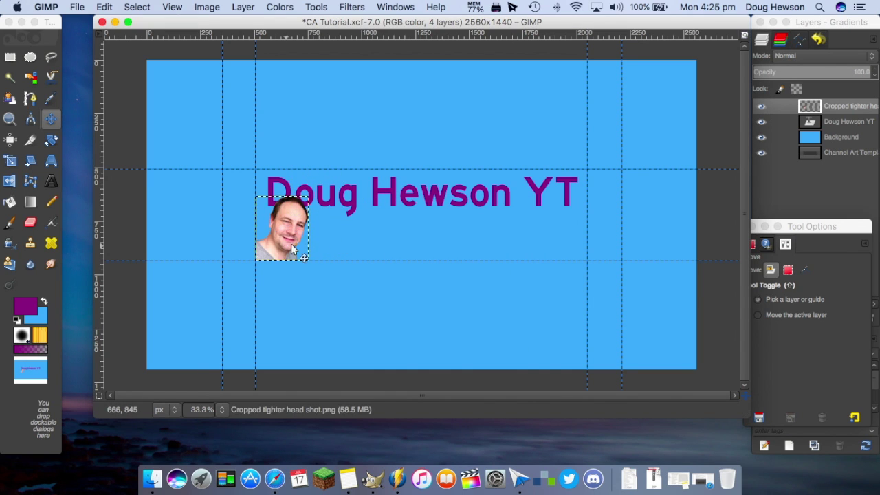
# Move the head shot layer beneath the channel name text layer in the layer stack.
pyautogui.click(842, 114)
pyautogui.moveTo(842, 115); pyautogui.dragTo(839, 129)
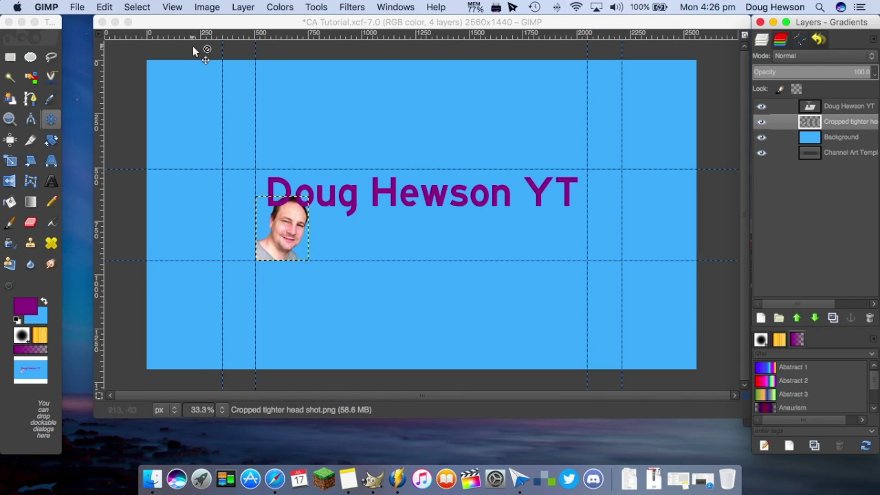
pyautogui.click(235, 26)
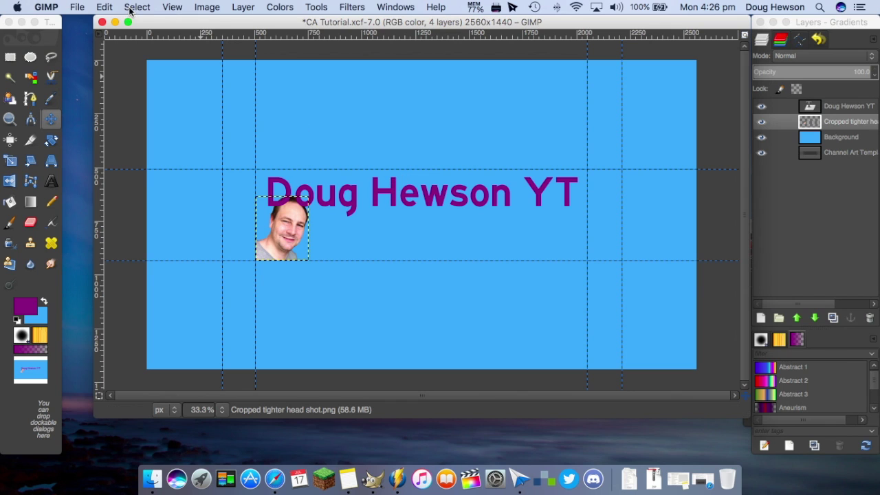
# Import iphone_PNG5740.png from the Misc YT folder as a new layer.
pyautogui.click(77, 8)
pyautogui.click(92, 47)
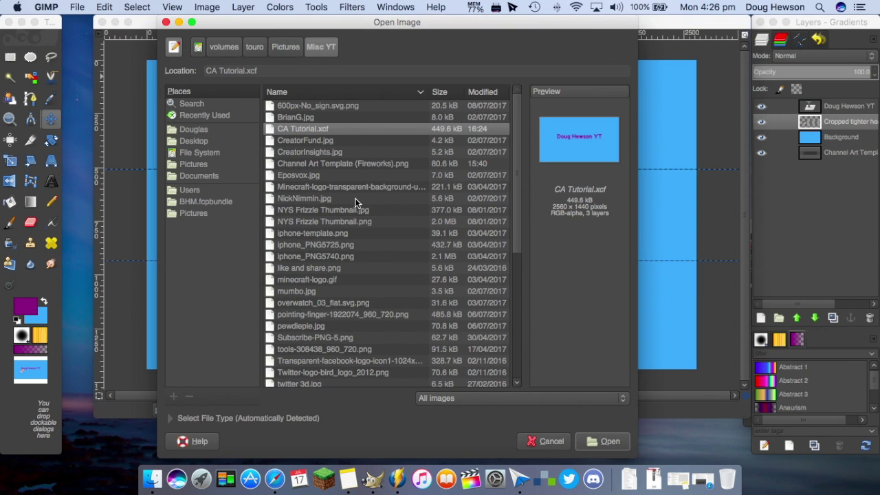
pyautogui.click(321, 109)
pyautogui.press('Down')
pyautogui.press('Down')
pyautogui.press('Down')
pyautogui.press('Down')
pyautogui.press('Down')
pyautogui.press('Down')
pyautogui.press('Down')
pyautogui.press('Down')
pyautogui.press('Down')
pyautogui.press('Down')
pyautogui.press('Down')
pyautogui.press('Down')
pyautogui.press('Down')
pyautogui.press('Return')
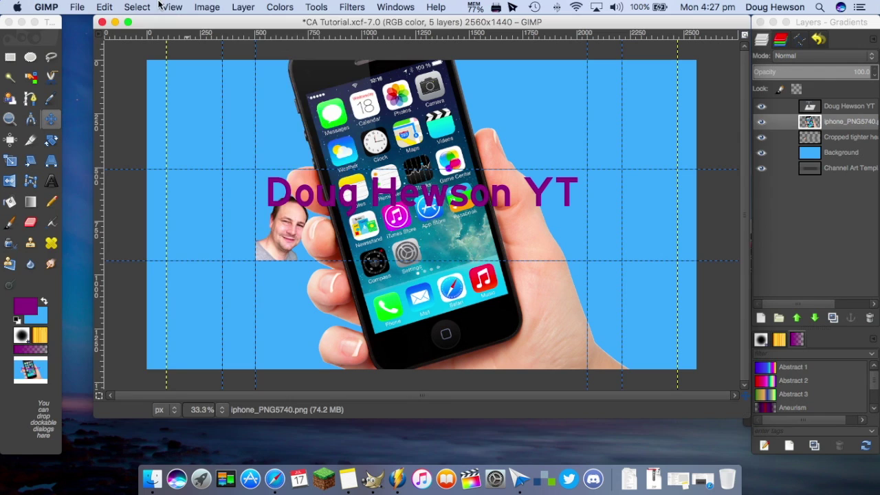
# Scale the iPhone picture down and place it in the canvas's lower-right corner.
pyautogui.click(242, 7)
pyautogui.moveTo(130, 209); pyautogui.dragTo(208, 314)
pyautogui.click(303, 482)
pyautogui.moveTo(440, 278); pyautogui.dragTo(598, 354)
# Look through the image files in the Misc YT folder for another picture to import.
pyautogui.click(77, 6)
pyautogui.click(90, 47)
pyautogui.press('Down')
pyautogui.press('Down')
pyautogui.press('Down')
pyautogui.press('Down')
pyautogui.press('Down')
pyautogui.press('Down')
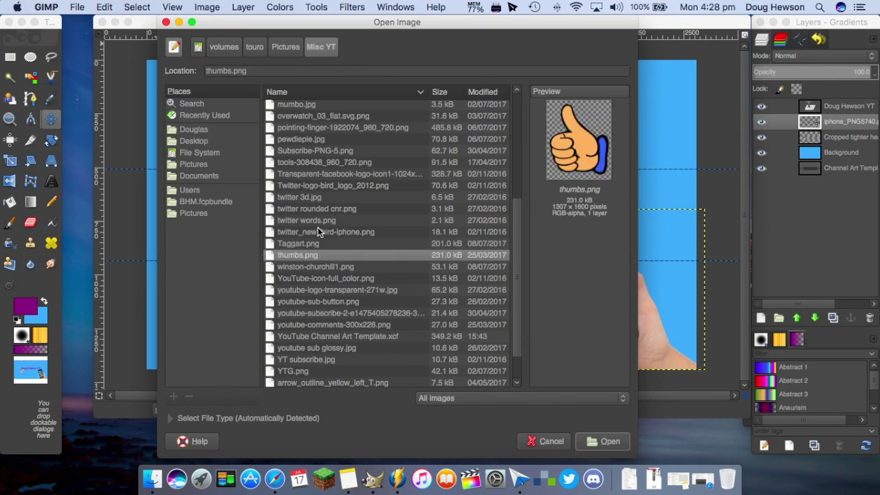
pyautogui.press('Down')
pyautogui.press('Down')
pyautogui.press('Down')
pyautogui.press('Down')
pyautogui.press('Down')
pyautogui.press('Down')
pyautogui.press('Down')
pyautogui.press('Down')
pyautogui.press('Down')
pyautogui.press('Down')
pyautogui.press('Down')
pyautogui.press('Down')
pyautogui.press('Down')
pyautogui.press('Down')
# Import macbookair_large.png from the channel's own pictures folder as a new layer and place it in the canvas's upper-left corner.
pyautogui.click(285, 47)
pyautogui.doubleClick(295, 121)
pyautogui.click(315, 334)
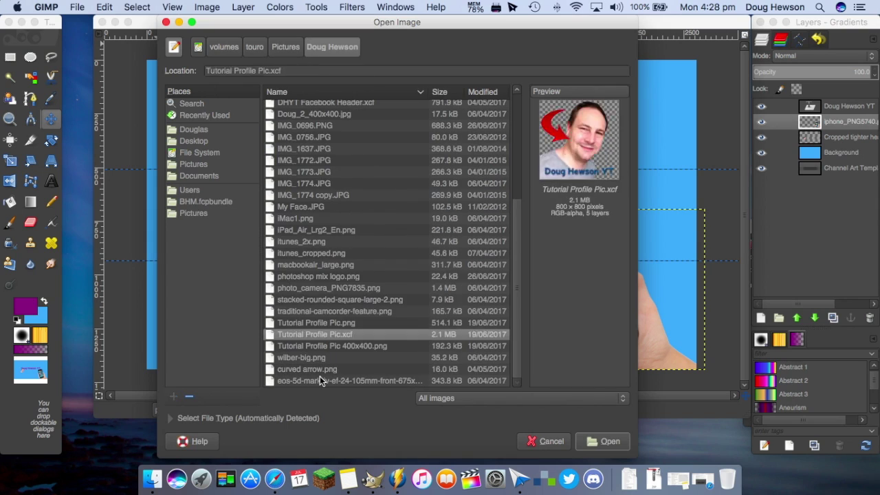
pyautogui.press('Up')
pyautogui.press('Up')
pyautogui.press('Up')
pyautogui.press('Up')
pyautogui.press('Up')
pyautogui.press('Up')
pyautogui.press('Return')
pyautogui.moveTo(174, 131); pyautogui.dragTo(176, 132)
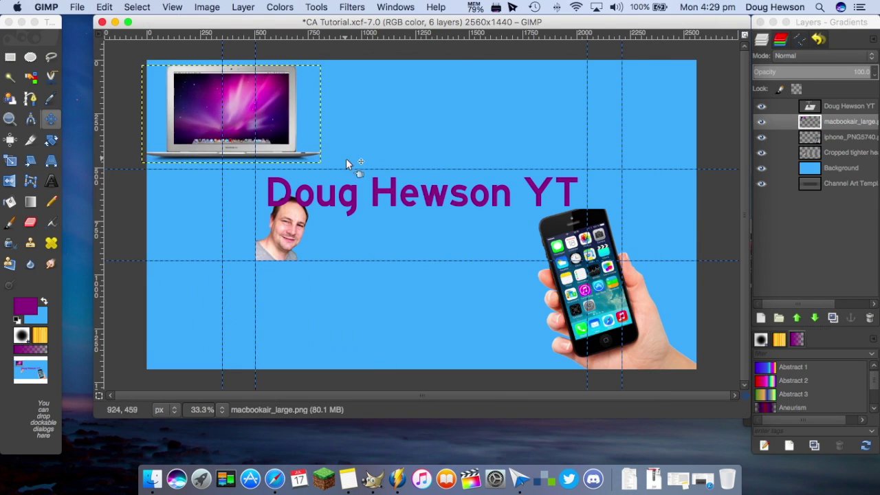
# Import 2015_Final_Cut_Pro_Logo.png as a new layer and place it in the canvas's lower-left area.
pyautogui.press('super+o')
pyautogui.doubleClick(299, 117)
pyautogui.scroll(5, 308, 227)
pyautogui.click(315, 204)
pyautogui.scroll(3, 315, 206)
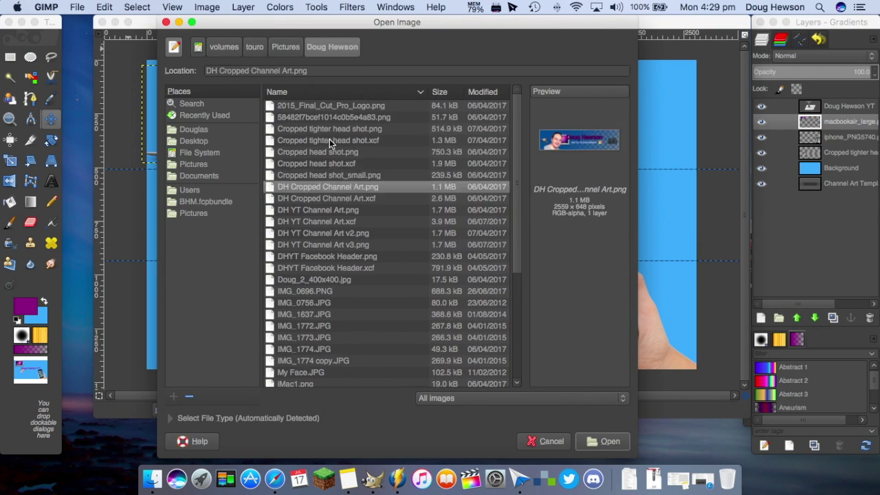
pyautogui.click(316, 103)
pyautogui.press('Return')
pyautogui.moveTo(421, 219); pyautogui.dragTo(207, 308)
# Import wilber-big.png as a new layer, center it below the safe area, and save the image.
pyautogui.click(76, 7)
pyautogui.click(113, 60)
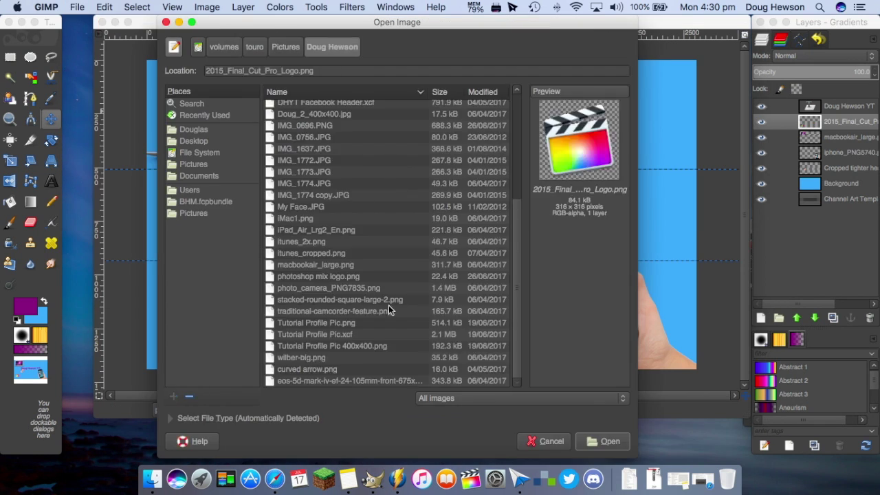
pyautogui.doubleClick(389, 305)
pyautogui.moveTo(422, 218); pyautogui.dragTo(414, 312)
pyautogui.press('super+s')
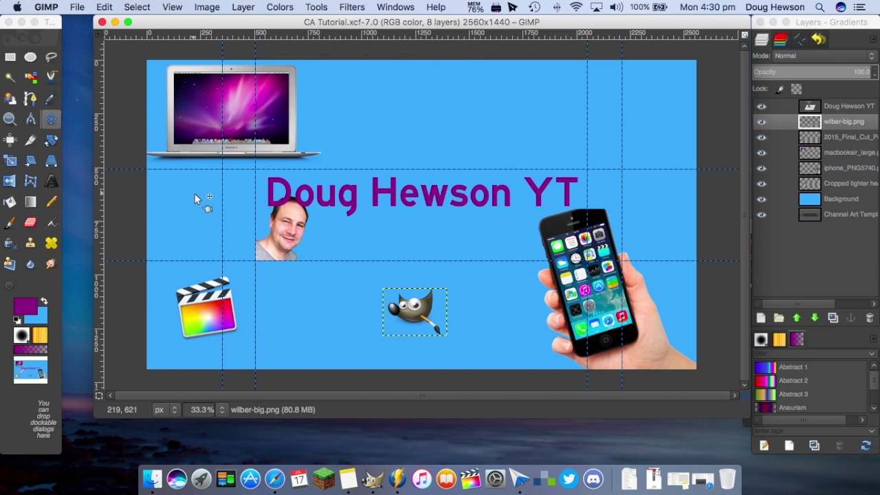
# Shorten the channel name's text box to its text line and draw a new text box about 1107 x 192 px below it.
pyautogui.click(52, 120)
pyautogui.press('t')
pyautogui.click(340, 199)
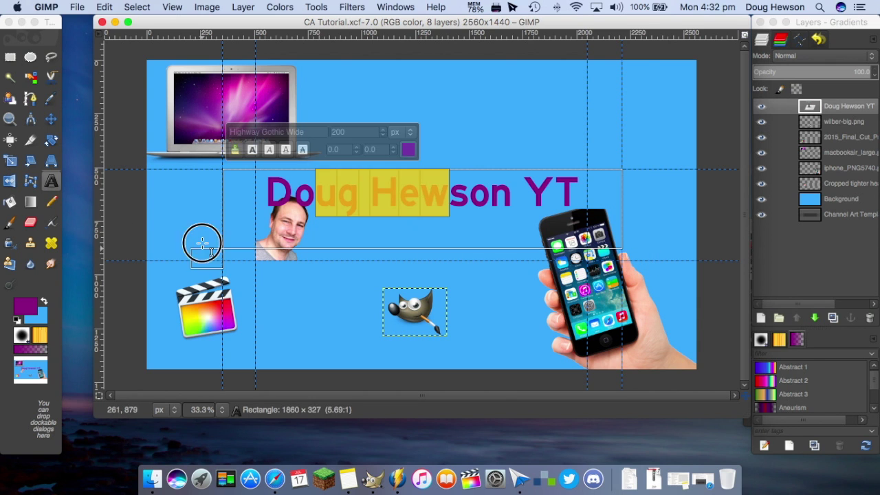
pyautogui.click(344, 212)
pyautogui.write('h')
pyautogui.press('Escape')
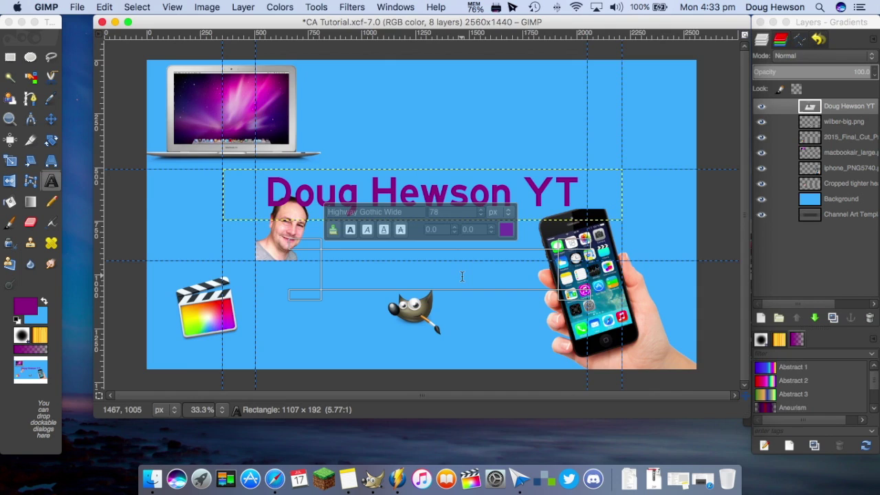
# Copy the tagline "Helping with Tech Wherever Possible" from the other app and paste it into the new text box.
pyautogui.press('super+Tab')
pyautogui.click(272, 153)
pyautogui.moveTo(463, 110); pyautogui.dragTo(618, 115)
pyautogui.press('super+c')
pyautogui.press('super+Tab')
pyautogui.press('super+v')
pyautogui.click(393, 259)
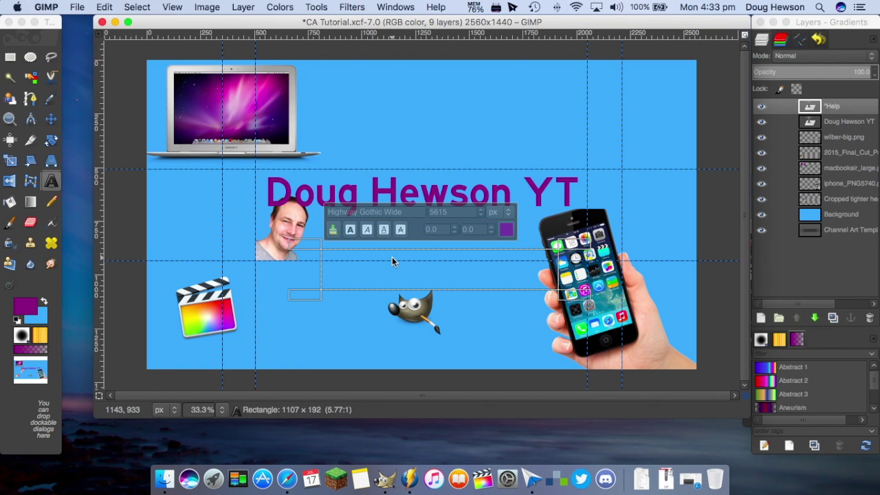
pyautogui.press('super+v')
pyautogui.click(407, 267)
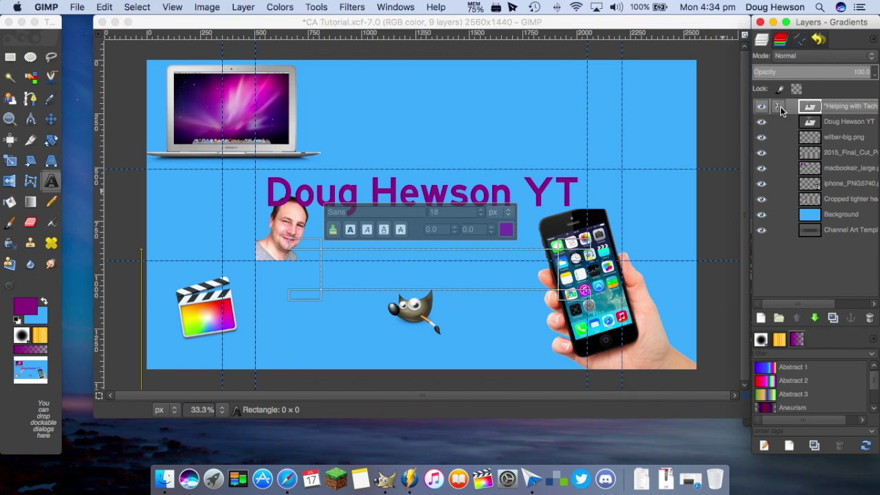
# Set the tagline to Highway Gothic Wide at 74 px and correct it to read "Helping with Tech Wherever Possible".
pyautogui.press('super+a')
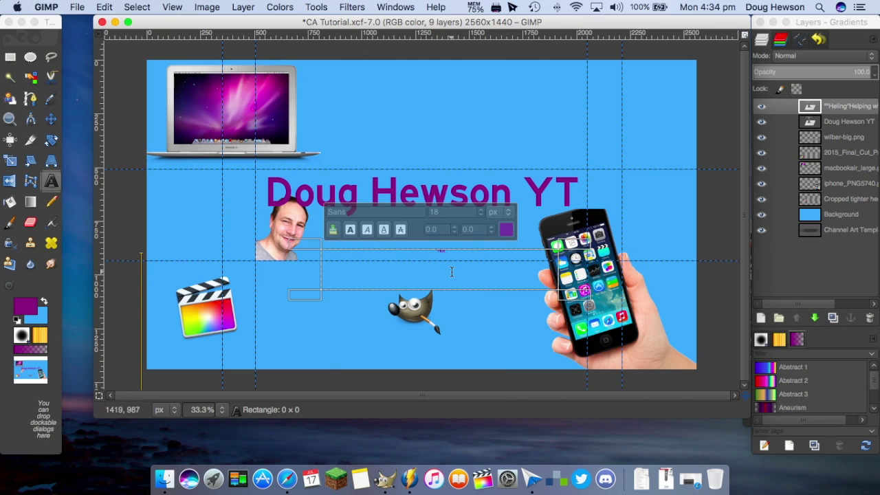
pyautogui.click(480, 213)
pyautogui.click(483, 217)
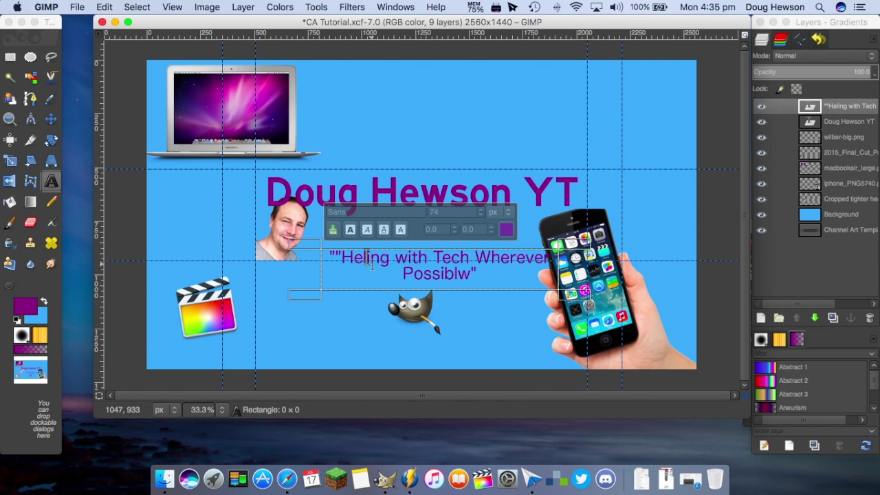
pyautogui.doubleClick(337, 212)
pyautogui.write('h')
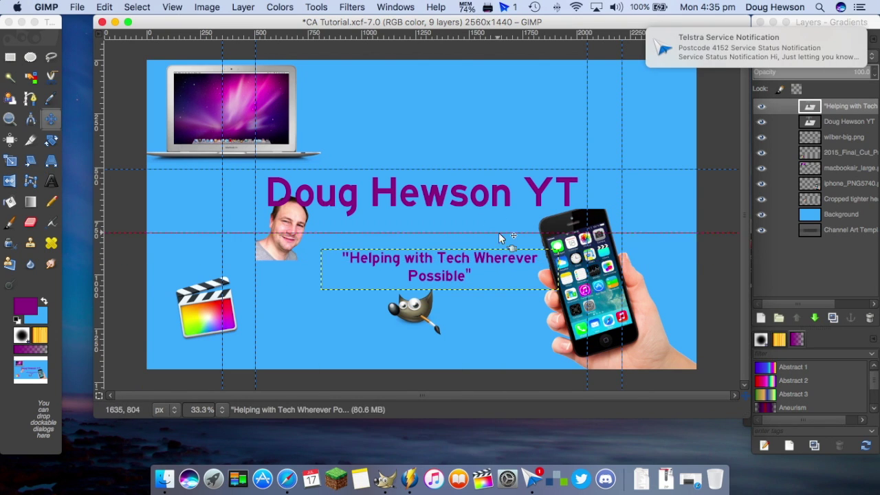
# Move the tagline up between the channel name and the safe area's lower guide and color it white (ffffff).
pyautogui.click(453, 246)
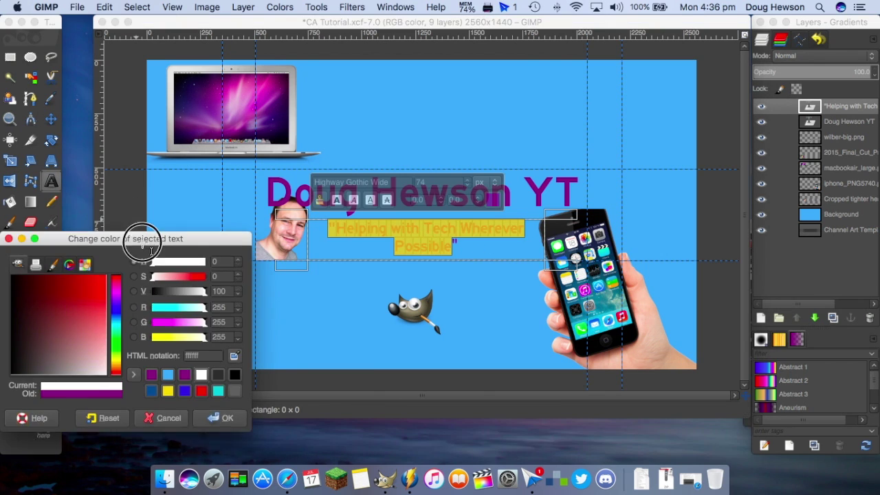
pyautogui.click(226, 416)
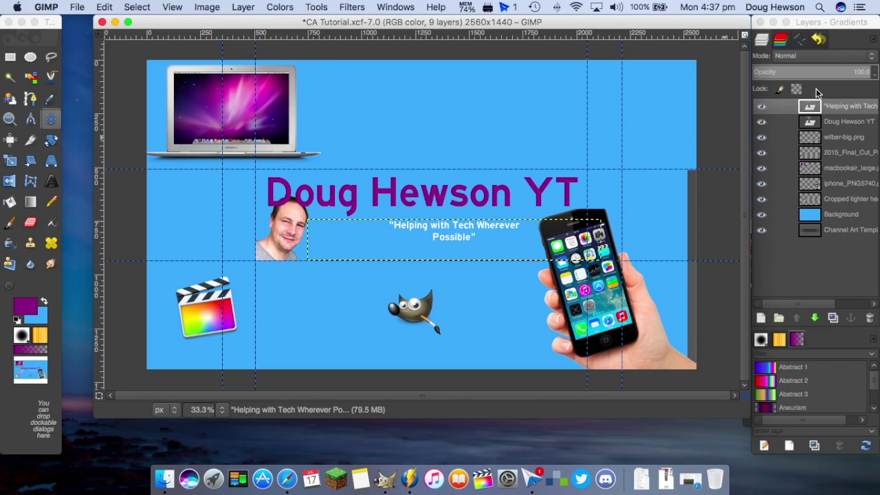
# Widen the tagline's text box to about 1545 x 192 px across the safe area and set its font size to 64 px.
pyautogui.moveTo(456, 236); pyautogui.dragTo(414, 236)
pyautogui.hotkey('ctrl', 'a')
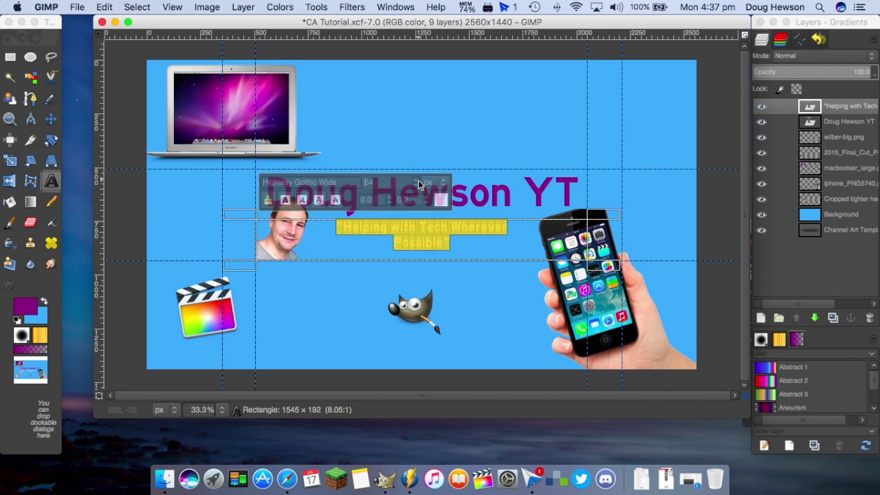
pyautogui.click(845, 229)
pyautogui.press('m')
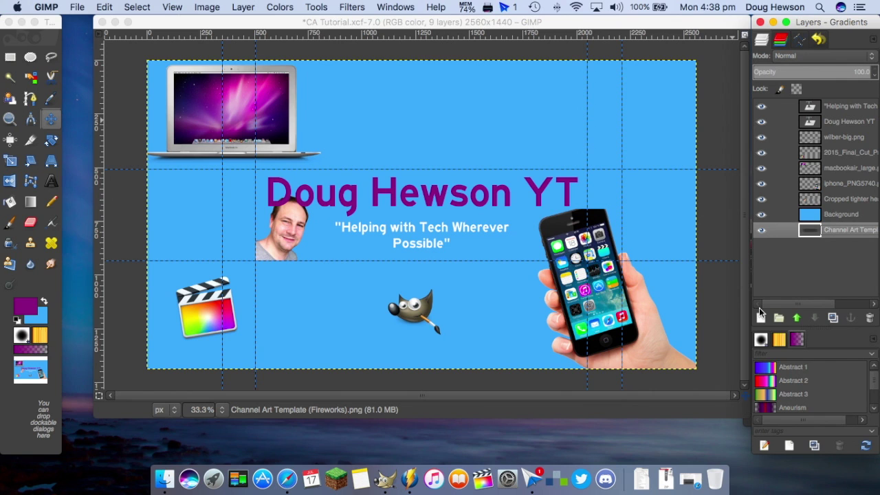
# Center the MacBook picture above the channel name and move the Final Cut Pro logo layer beneath the head shot layer.
pyautogui.moveTo(238, 110); pyautogui.dragTo(424, 112)
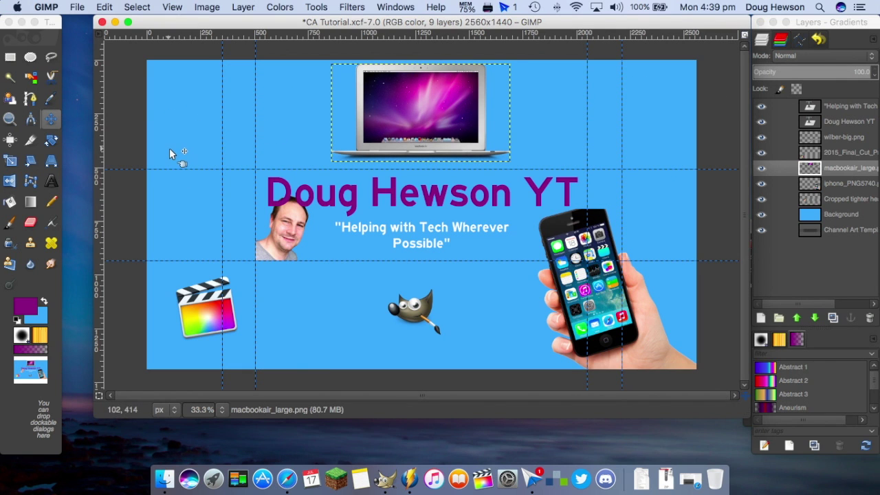
pyautogui.click(844, 153)
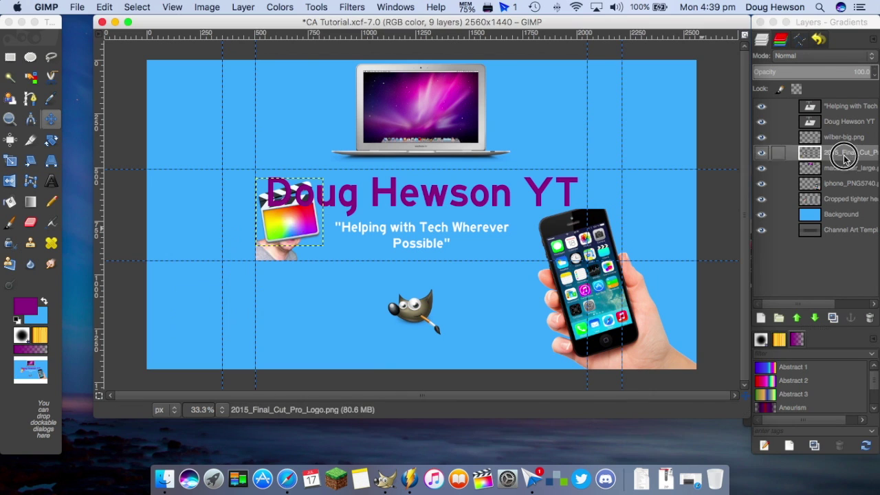
pyautogui.moveTo(844, 153); pyautogui.dragTo(844, 199)
pyautogui.click(844, 138)
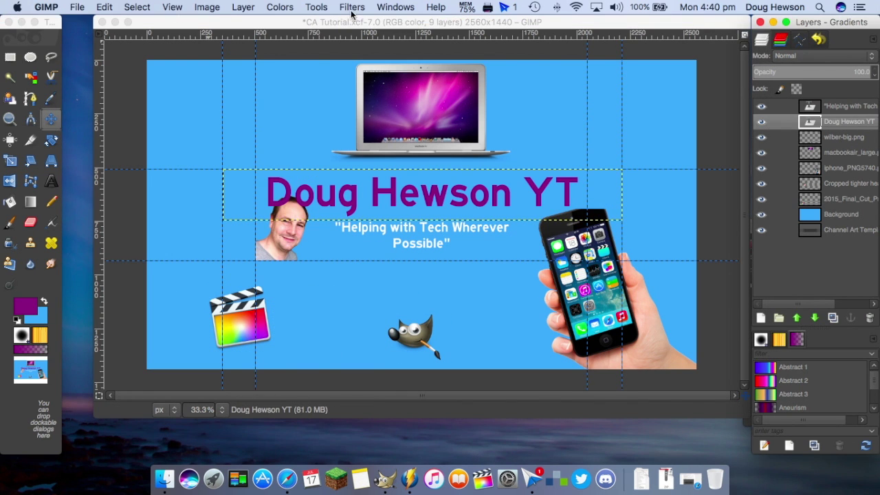
# Add a drop shadow to the channel name with X and Y offsets of 4, blur radius 15 and opacity 82.
pyautogui.click(351, 7)
pyautogui.click(482, 246)
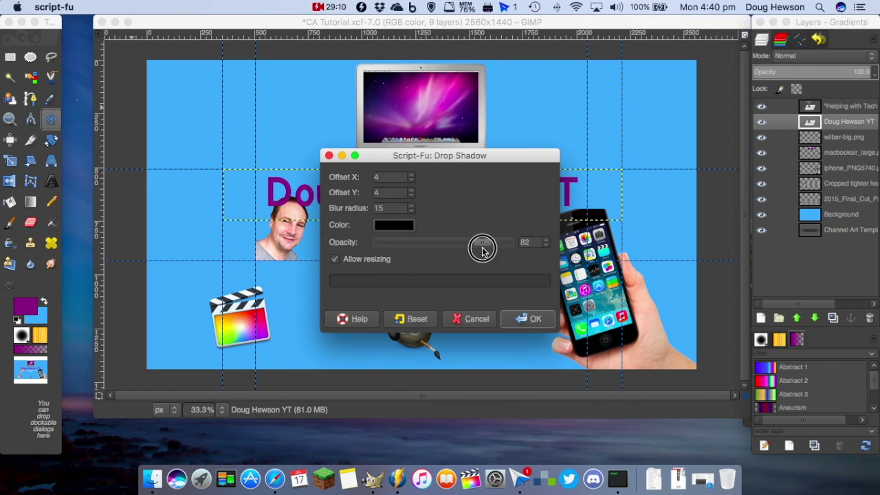
pyautogui.click(530, 318)
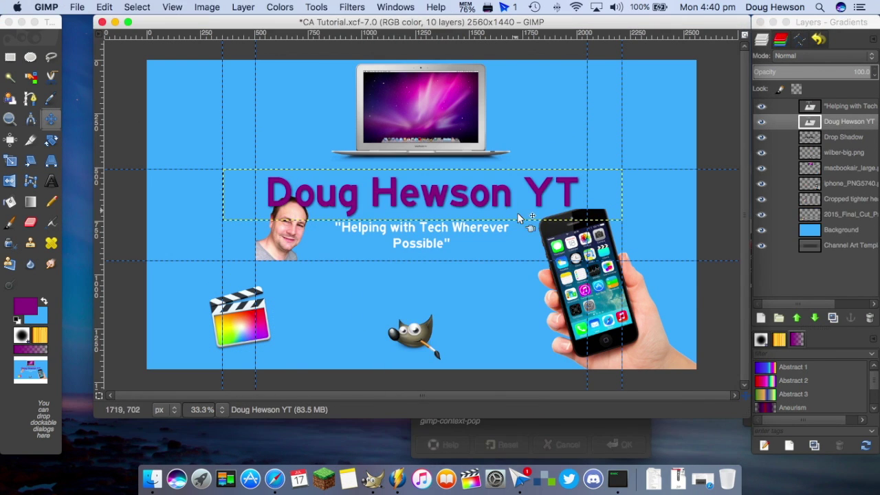
# Add a drop shadow to the white tagline text layer.
pyautogui.click(845, 106)
pyautogui.click(351, 7)
pyautogui.click(399, 34)
pyautogui.click(528, 317)
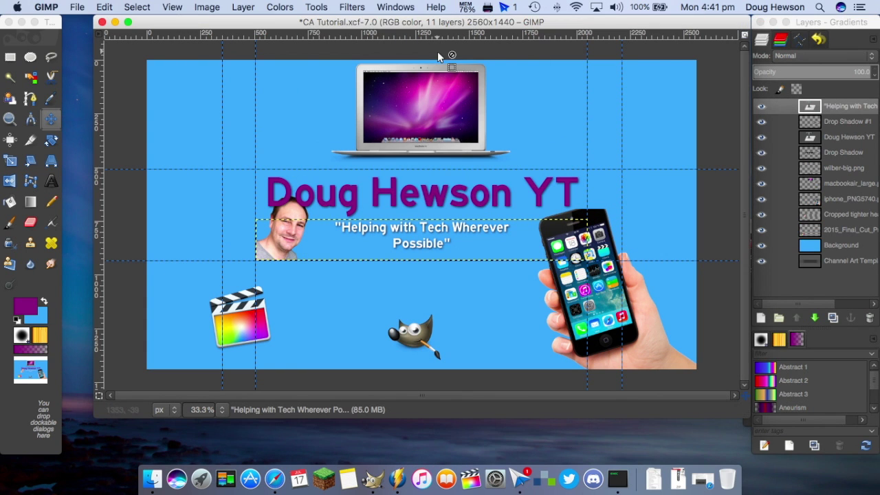
# Link the tagline with its drop shadow and move both down slightly, away from the channel name.
pyautogui.moveTo(465, 232); pyautogui.dragTo(465, 237)
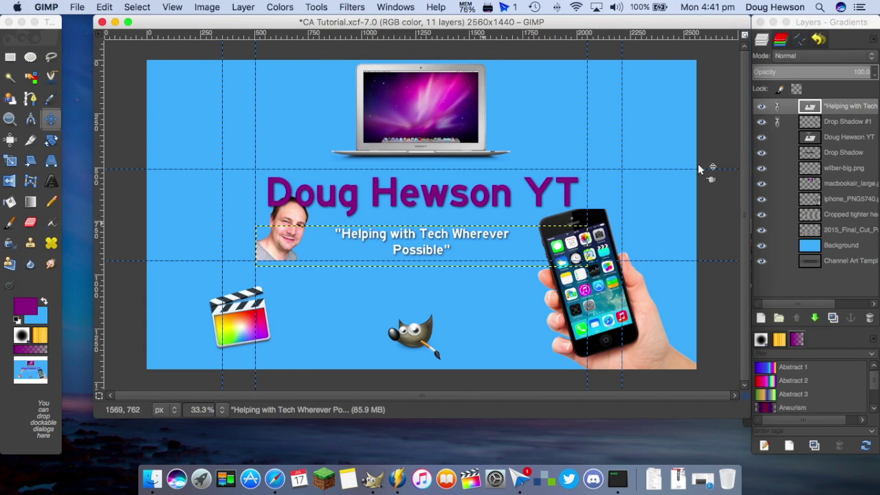
pyautogui.moveTo(453, 198); pyautogui.dragTo(453, 192)
pyautogui.click(295, 217)
pyautogui.moveTo(292, 201); pyautogui.dragTo(292, 205)
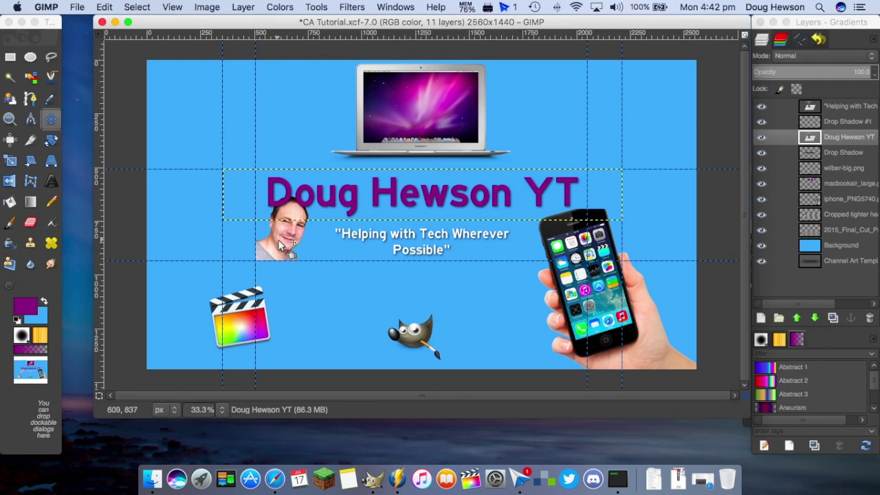
# Add a drop shadow to the head shot layer and link the two layers.
pyautogui.click(281, 246)
pyautogui.press('super+shift+f')
pyautogui.click(512, 292)
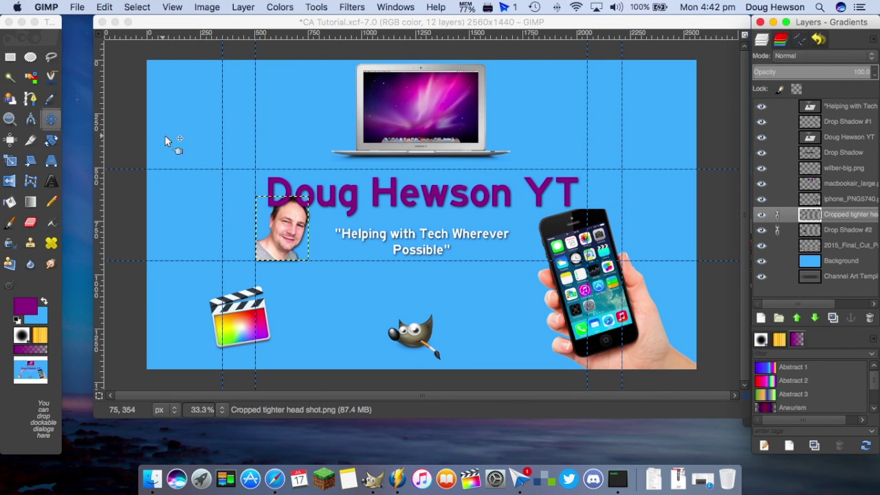
# Zoom the image to 50% to examine the head shot and the text shadows.
pyautogui.click(171, 7)
pyautogui.moveTo(207, 46)
pyautogui.click(323, 46)
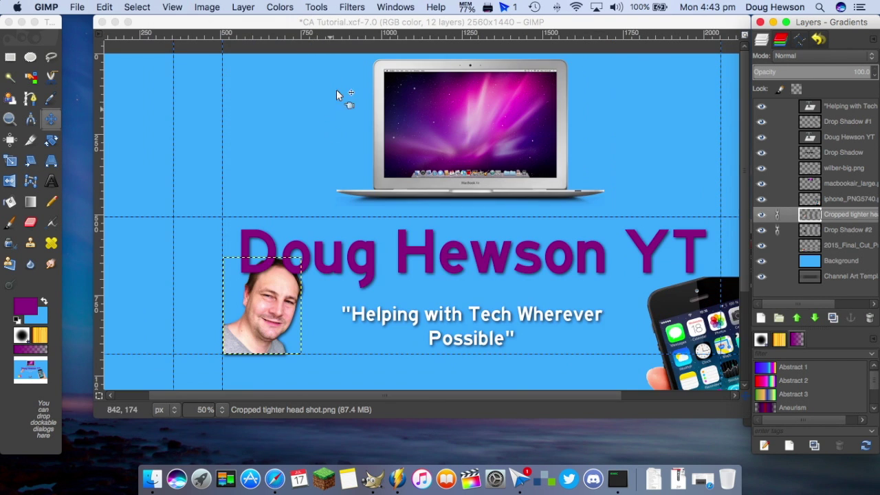
# Zoom the image to 66.7% and shrink the image window around the channel name, tagline and head shot to preview the central area.
pyautogui.hscroll(3, 526, 399)
pyautogui.click(172, 7)
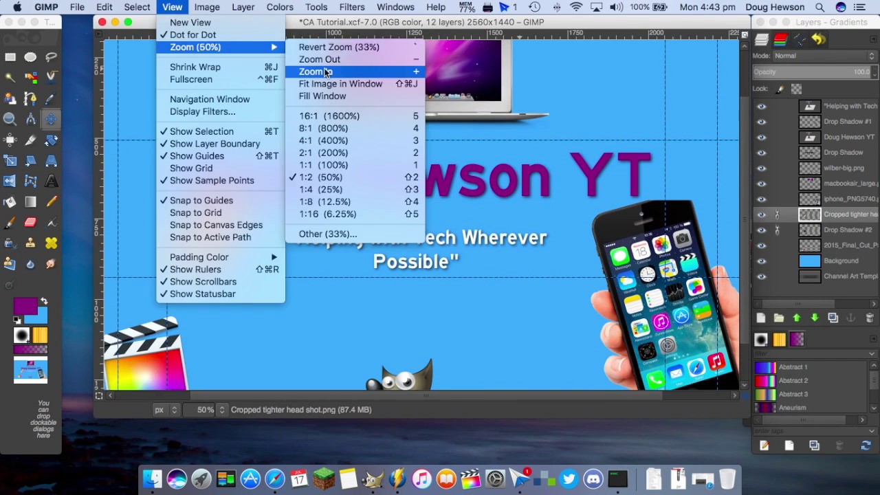
pyautogui.click(323, 72)
pyautogui.hscroll(2, 665, 319)
pyautogui.moveTo(749, 316); pyautogui.dragTo(764, 314)
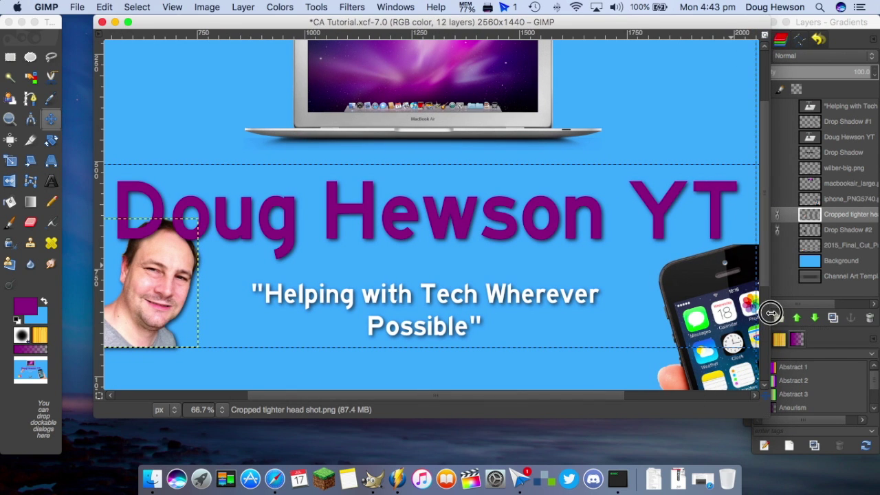
pyautogui.moveTo(760, 375)
pyautogui.mouseDown()
pyautogui.moveTo(780, 369)
pyautogui.moveTo(768, 371)
pyautogui.mouseUp()
pyautogui.moveTo(470, 416); pyautogui.dragTo(470, 366)
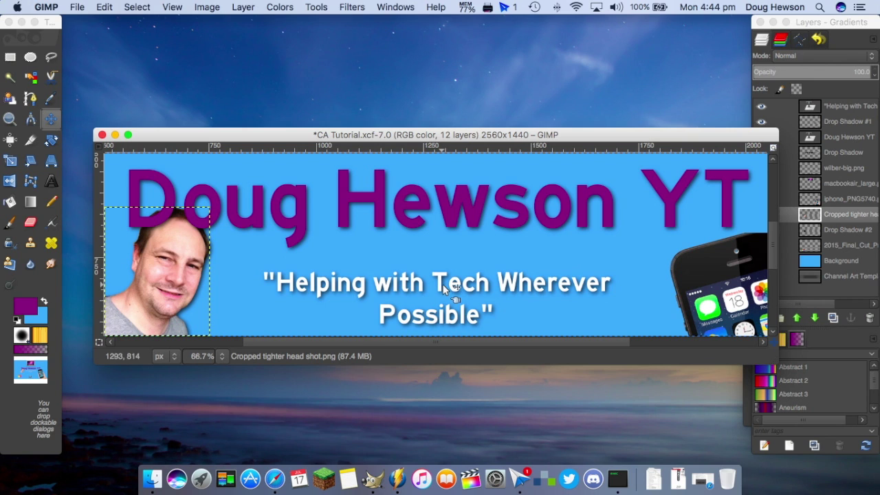
# Zoom out to 50%, widen the image window to the full screen width and shorten it to preview the channel art as a wide banner.
pyautogui.click(172, 7)
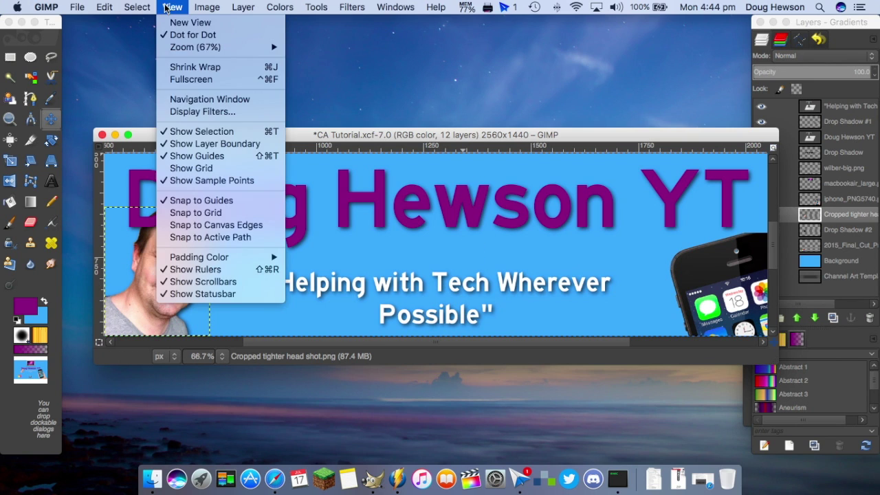
pyautogui.moveTo(204, 47)
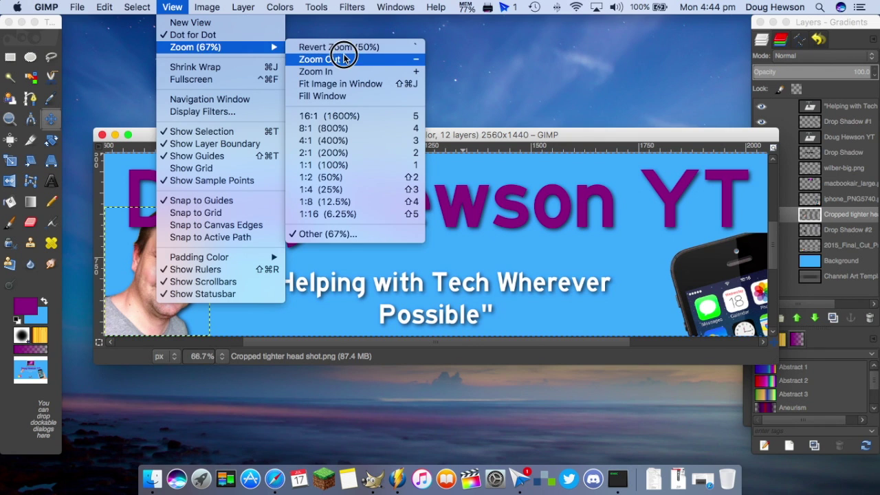
pyautogui.click(344, 59)
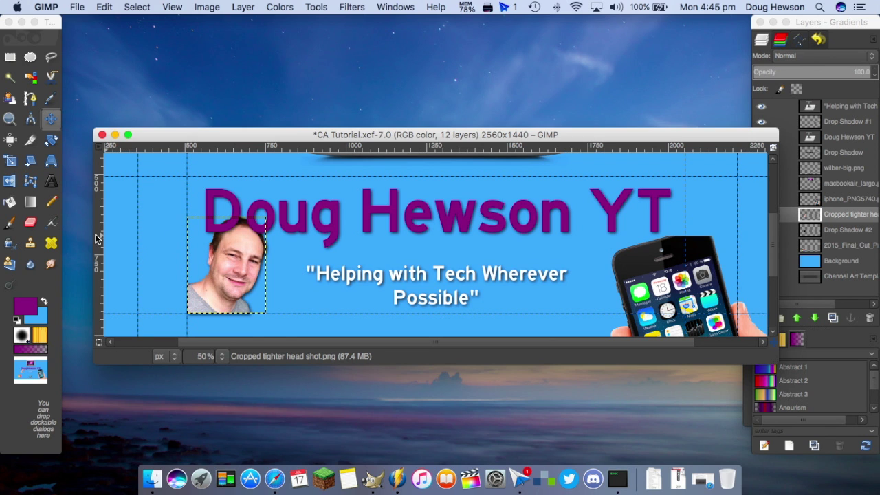
pyautogui.moveTo(96, 238); pyautogui.dragTo(3, 238)
pyautogui.moveTo(492, 362); pyautogui.dragTo(492, 318)
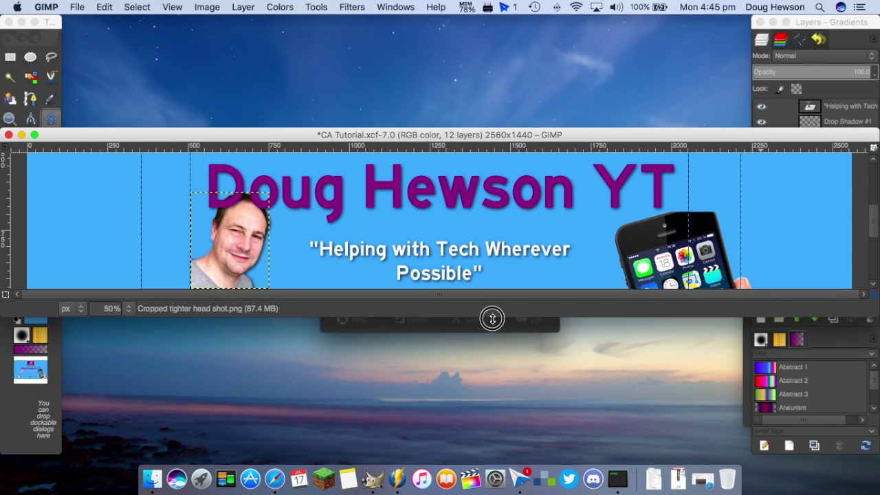
# Select the Channel Art Template layer at the bottom of the stack and zoom out to 33.3% to show the whole image.
pyautogui.press('End')
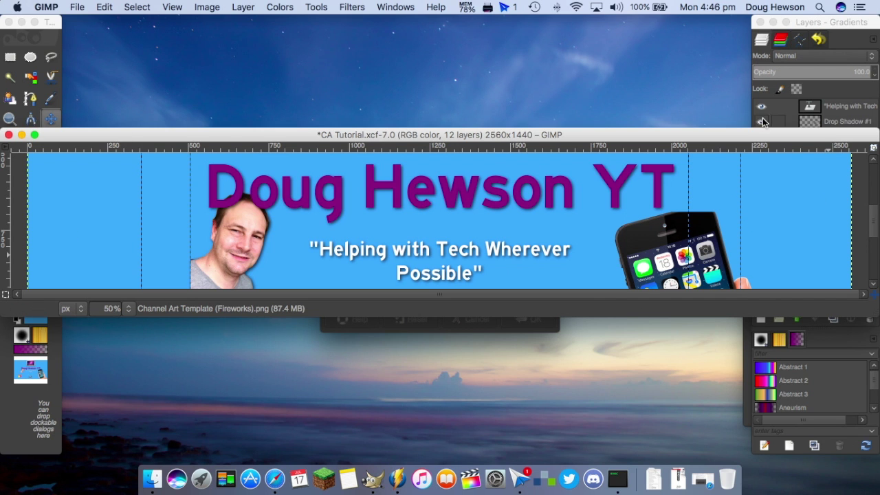
pyautogui.press('-')
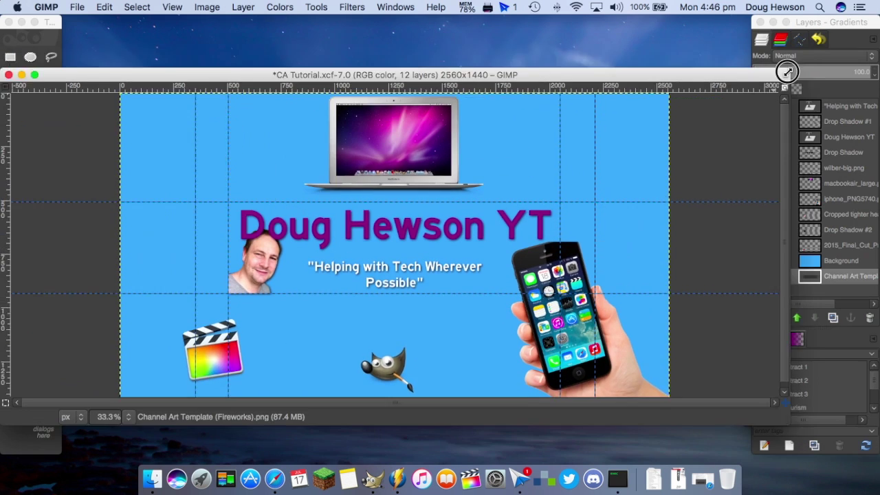